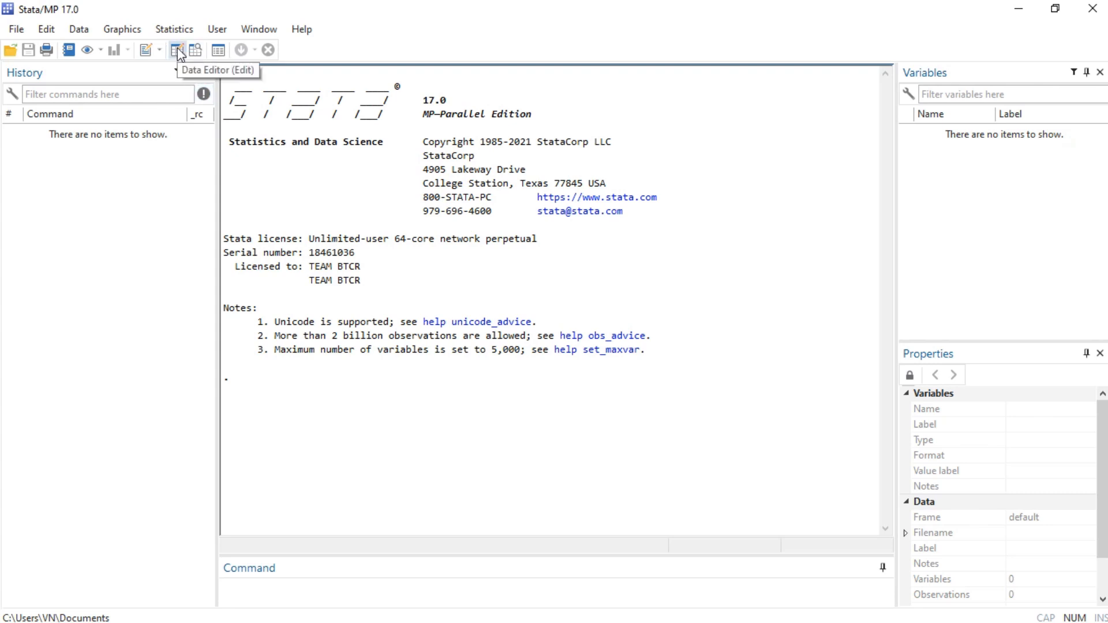
- Open the Data Editor in edit mode by running the edit command
left_click(176, 51)
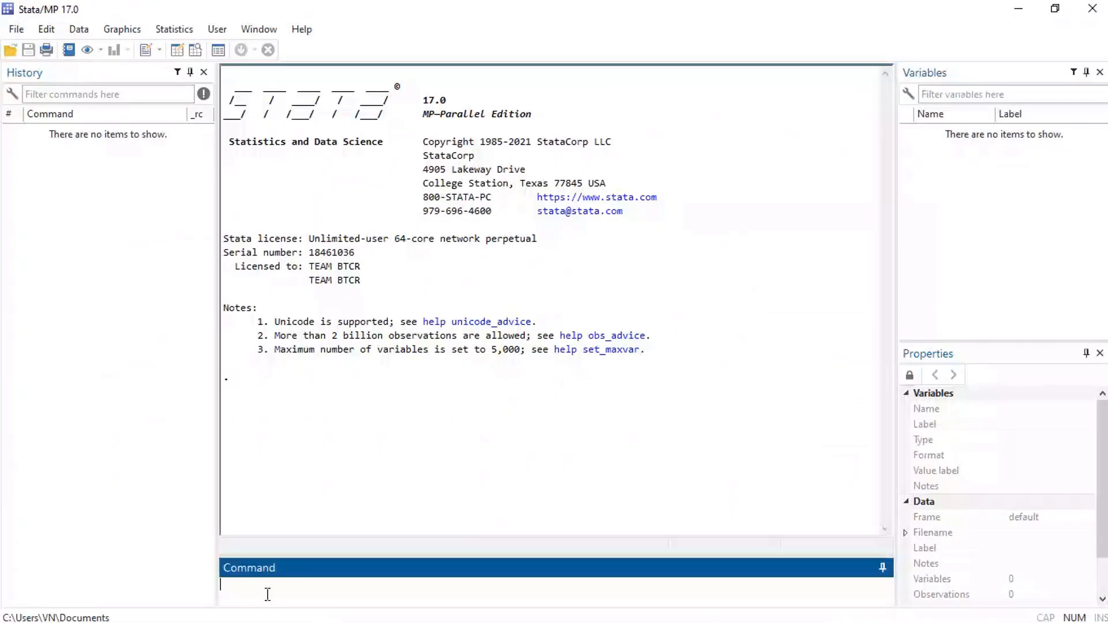
left_click(268, 594)
type("edit")
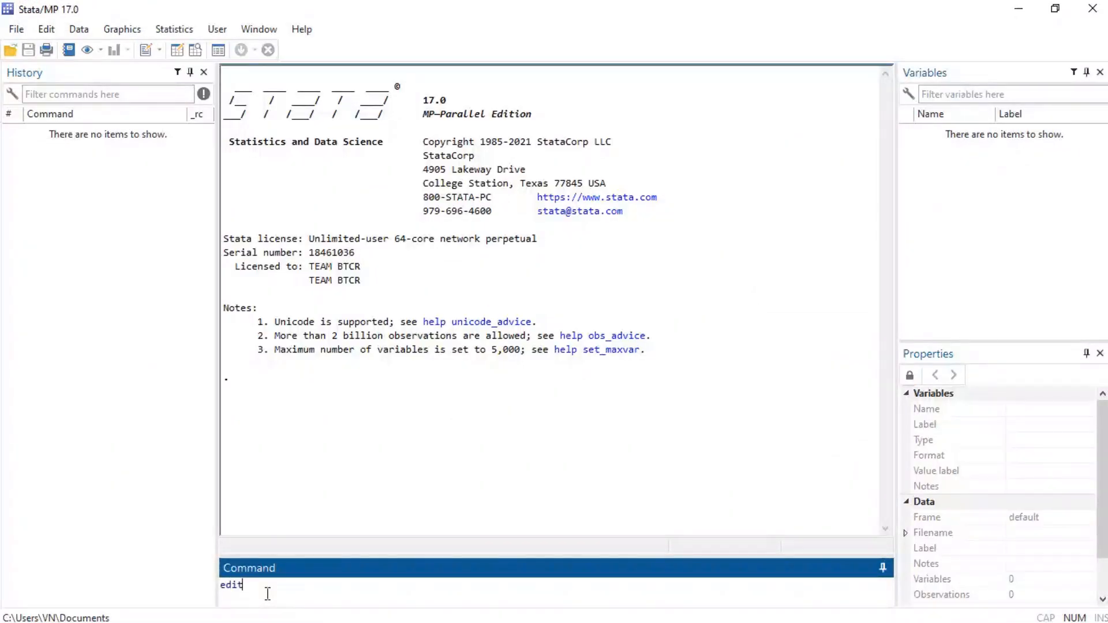
key("Return")
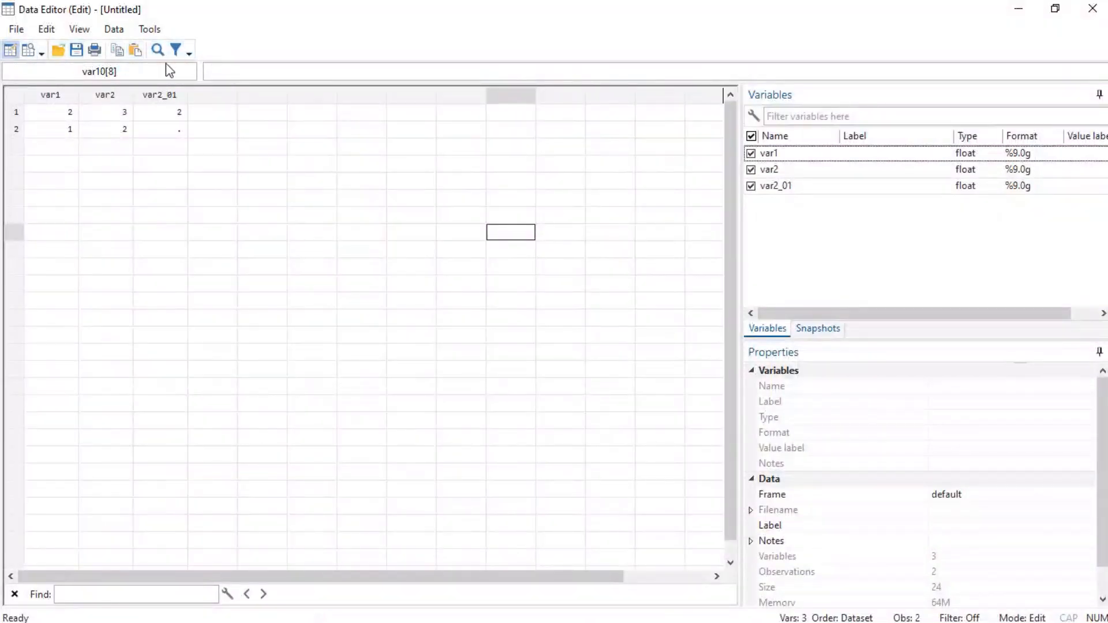
- Switch the Data Editor to browse mode and return it to edit mode, accepting the mode change
left_click(28, 50)
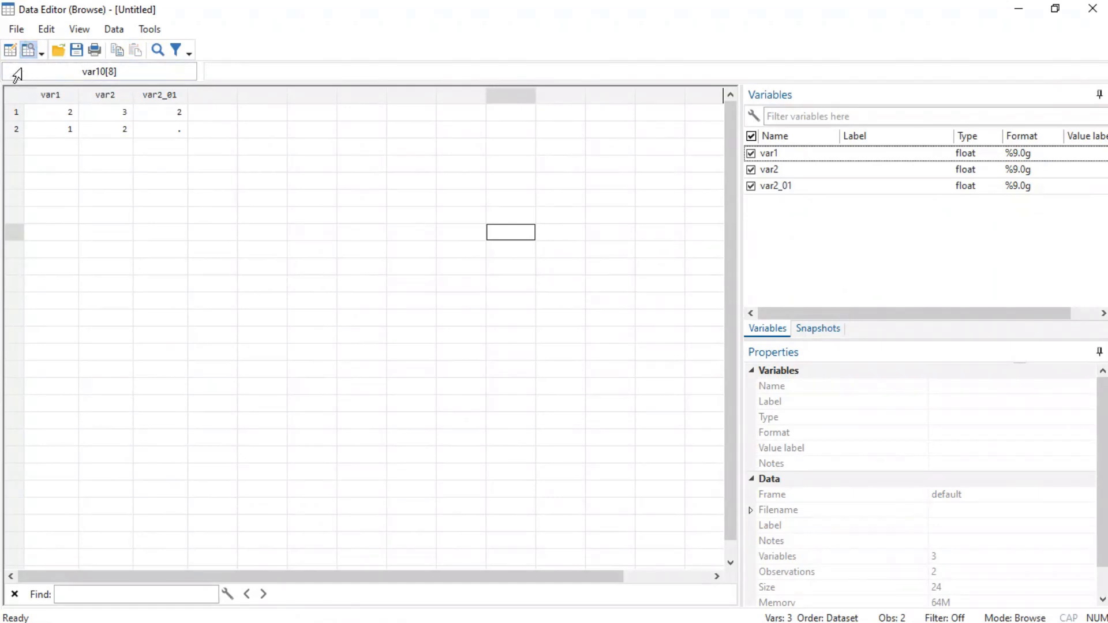
left_click(11, 51)
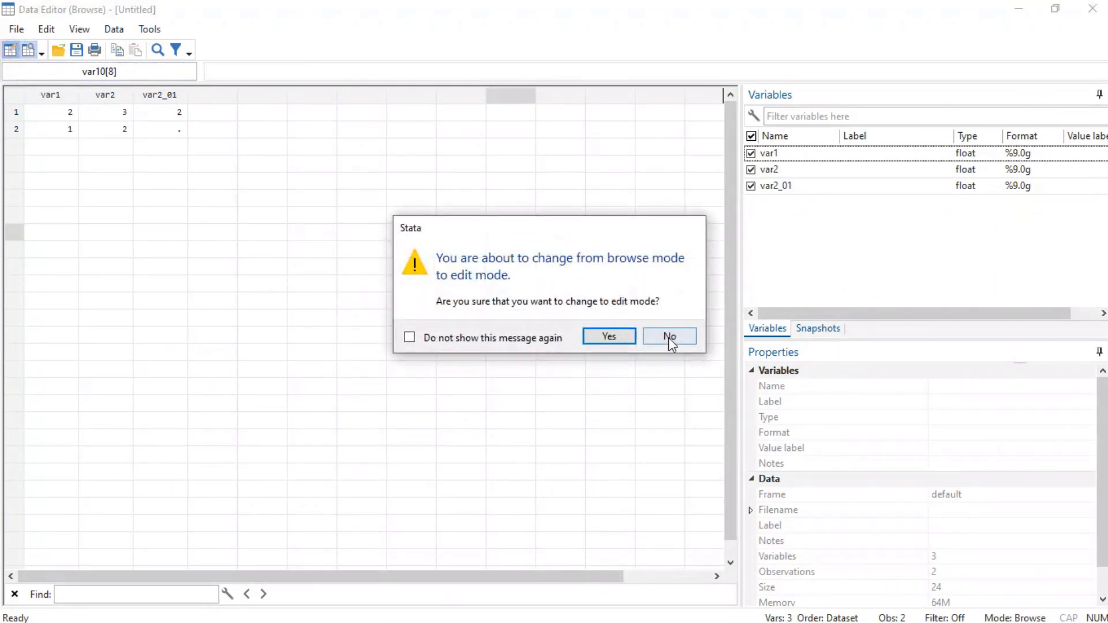
left_click(627, 334)
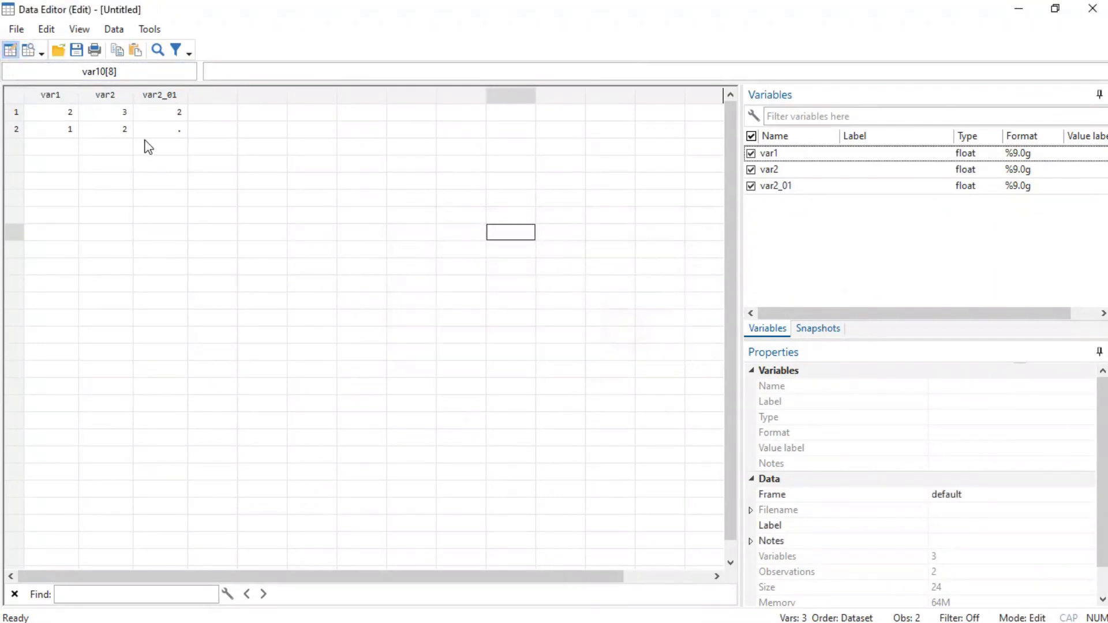
- Start opening another dataset but decline losing the unsaved data, and view the Save dialog without saving
left_click(57, 51)
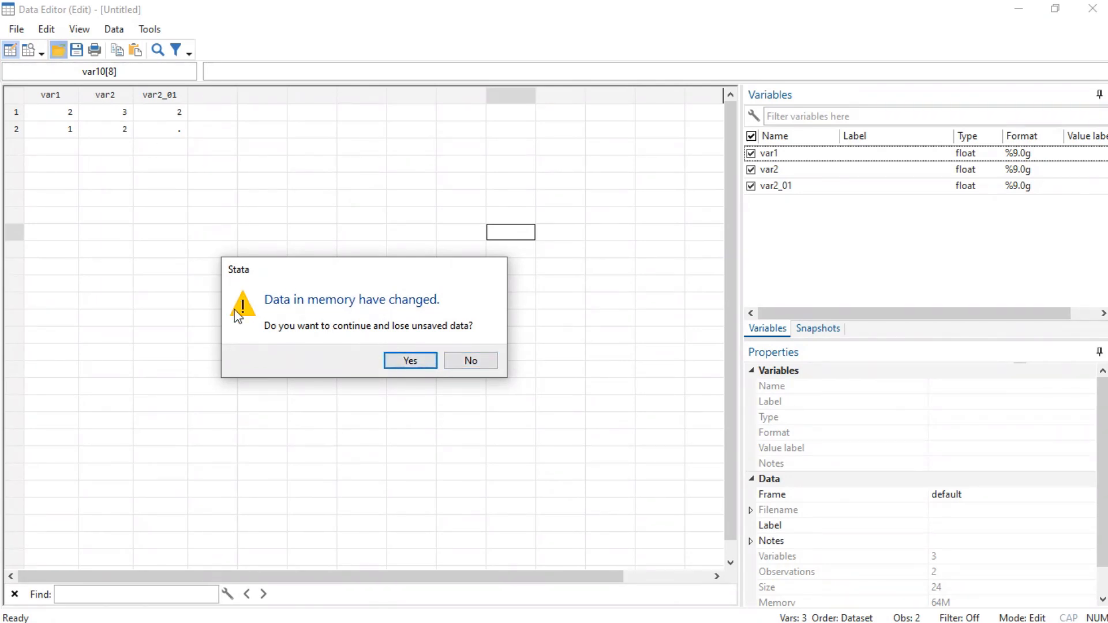
left_click(470, 365)
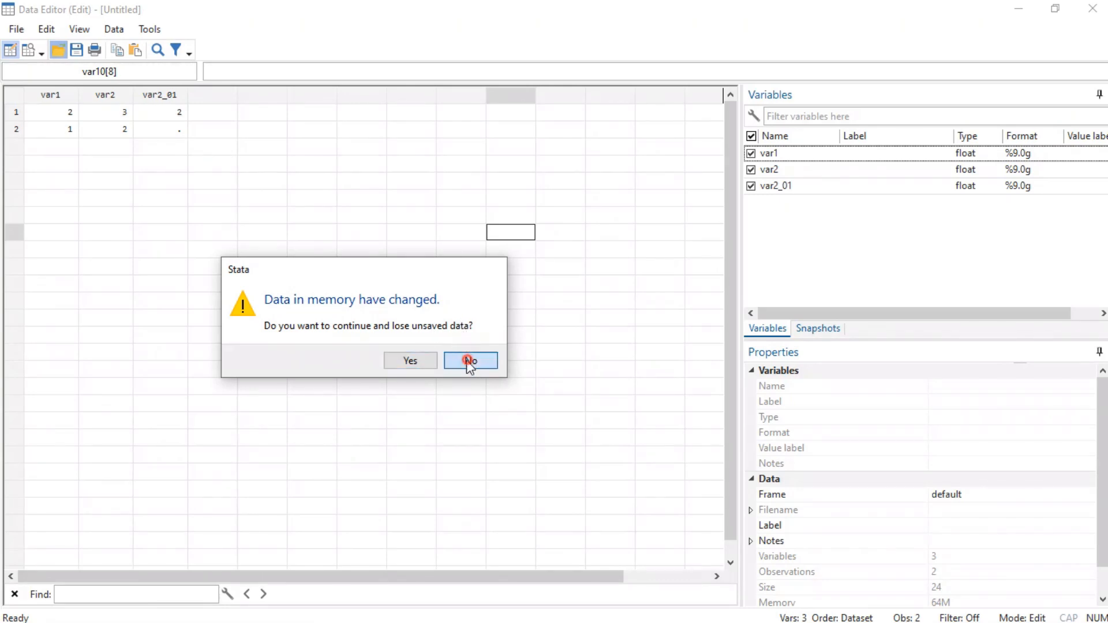
left_click(78, 53)
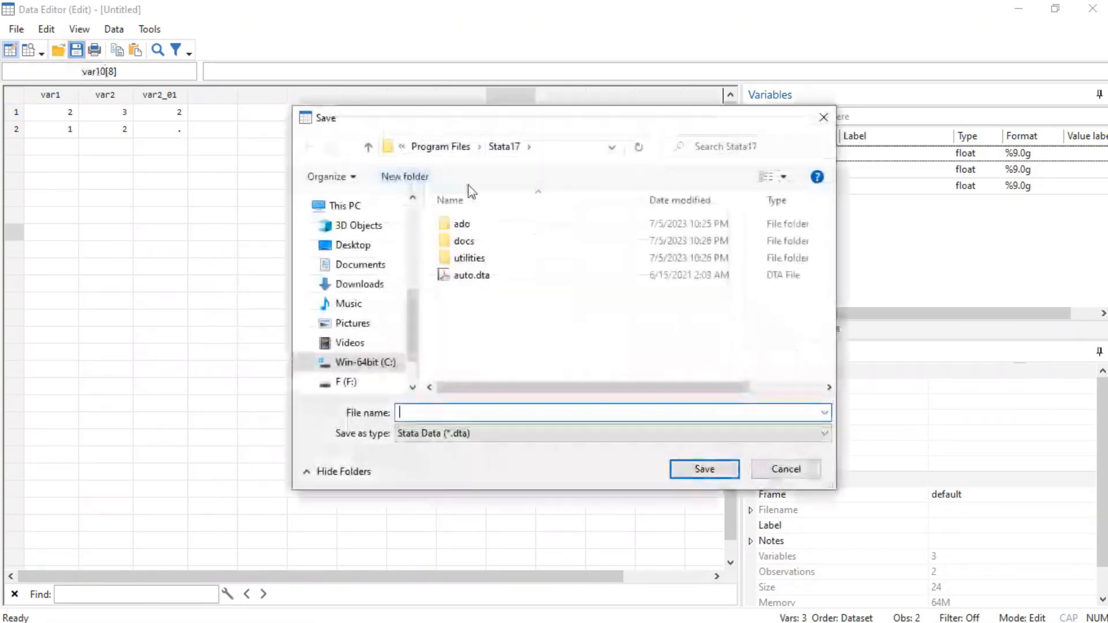
left_click(823, 118)
- View the print settings for the dataset and dismiss them without printing
left_click(95, 51)
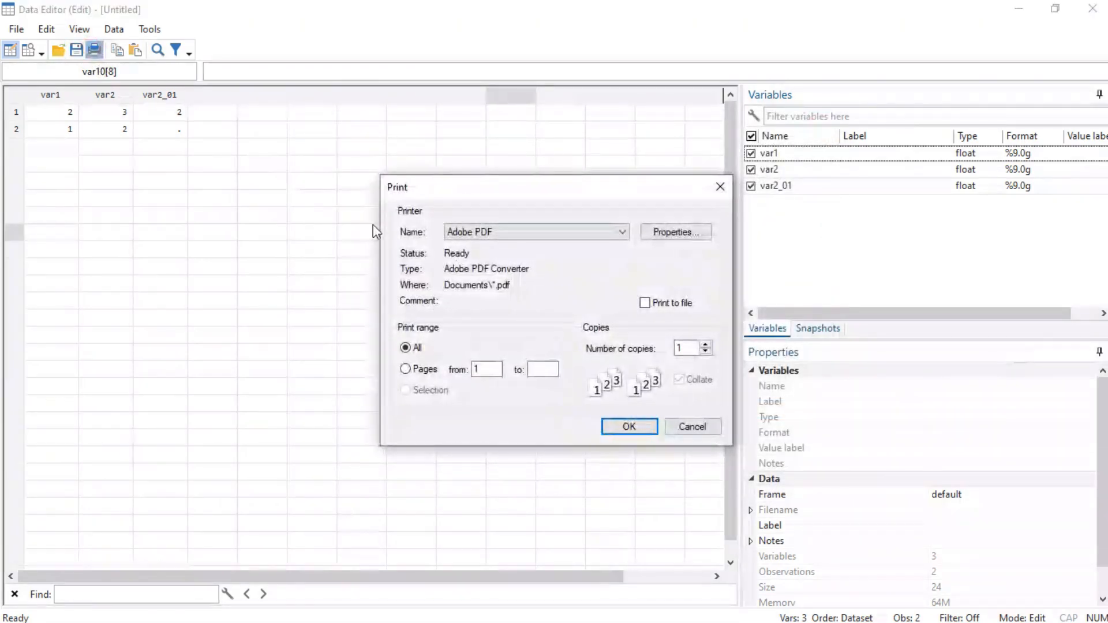
left_click(721, 187)
- Copy the first observation of var2_01 into the first row of the next empty column
left_click(155, 112)
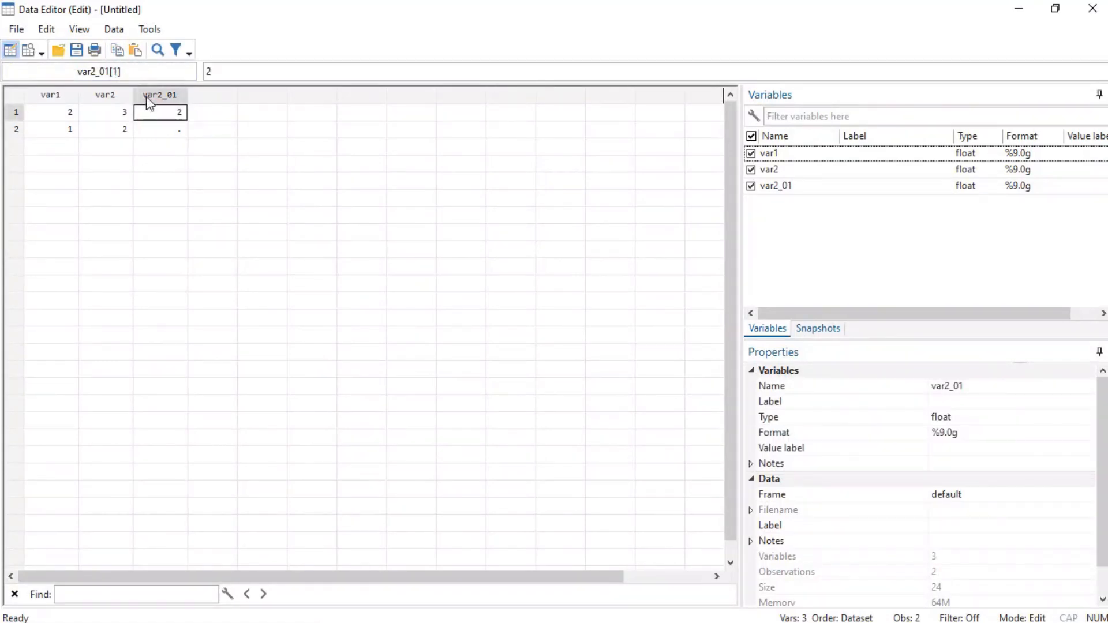
key("Right")
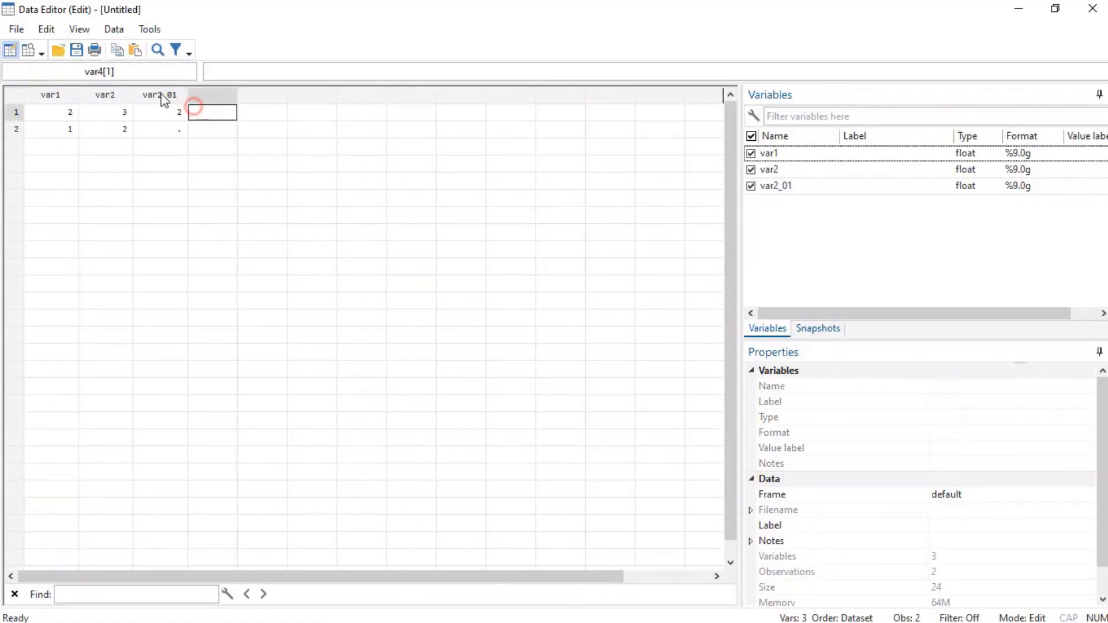
left_click(137, 52)
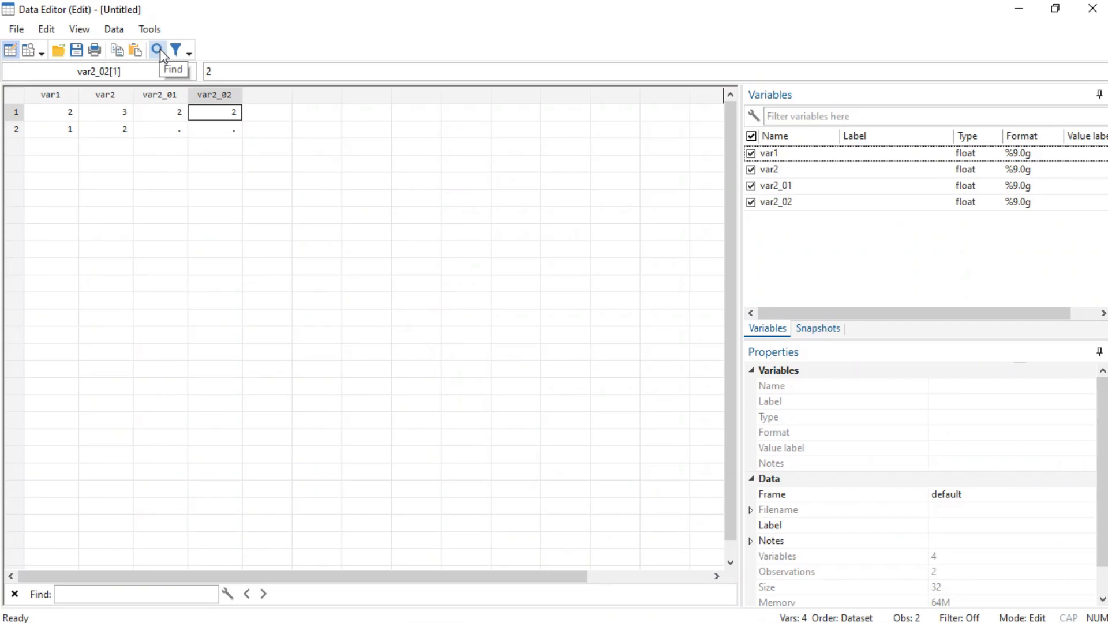
- View the options for filtering observations and close them without applying a filter
left_click(176, 50)
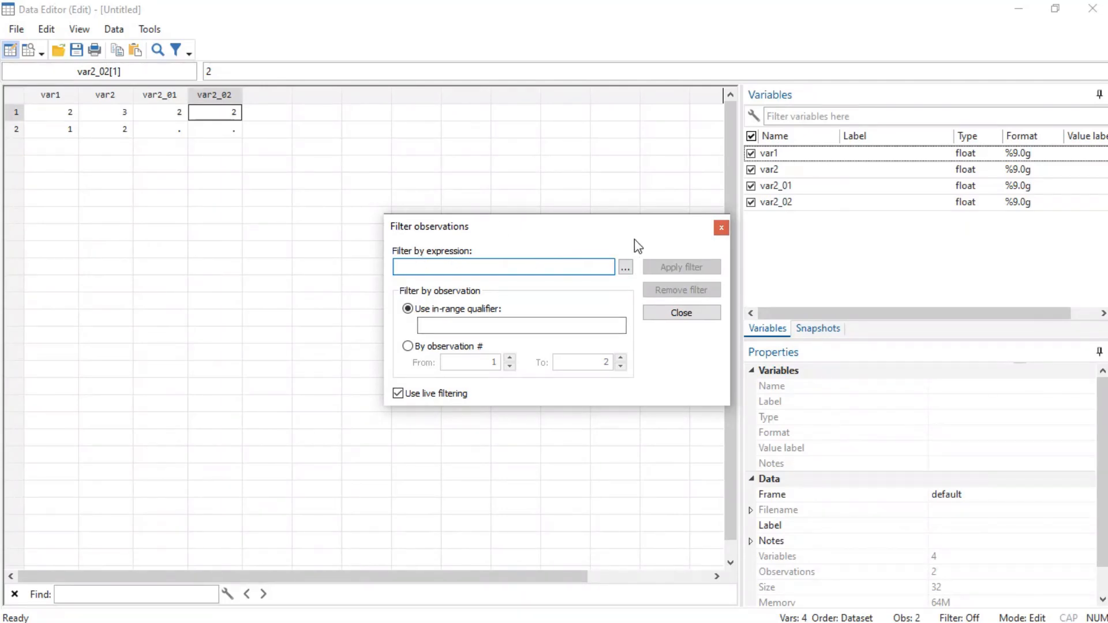
left_click(721, 227)
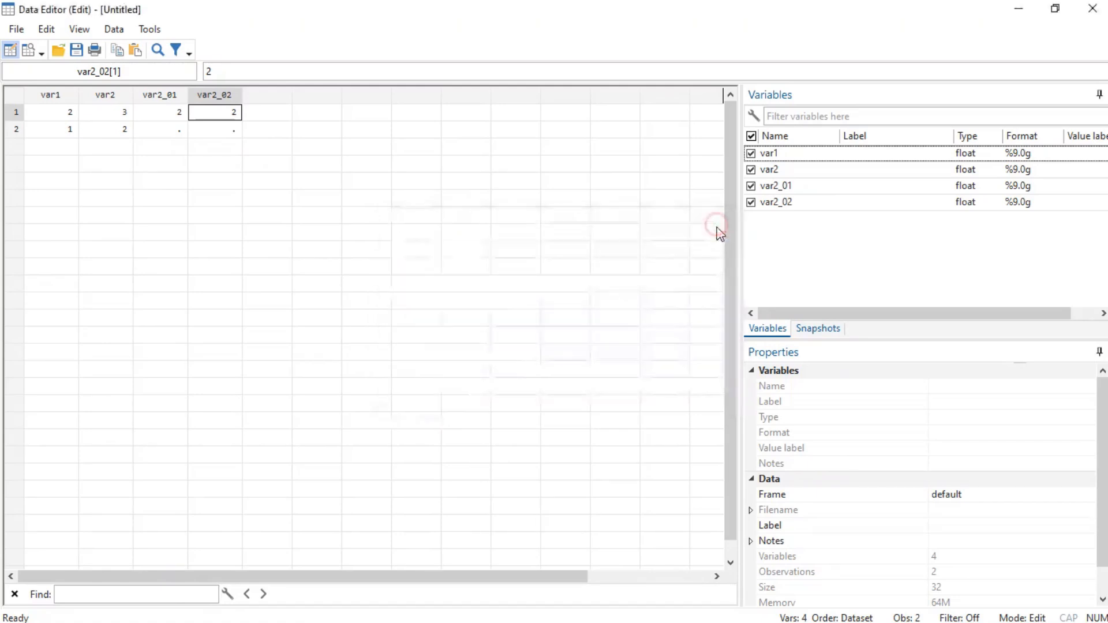
left_click(316, 180)
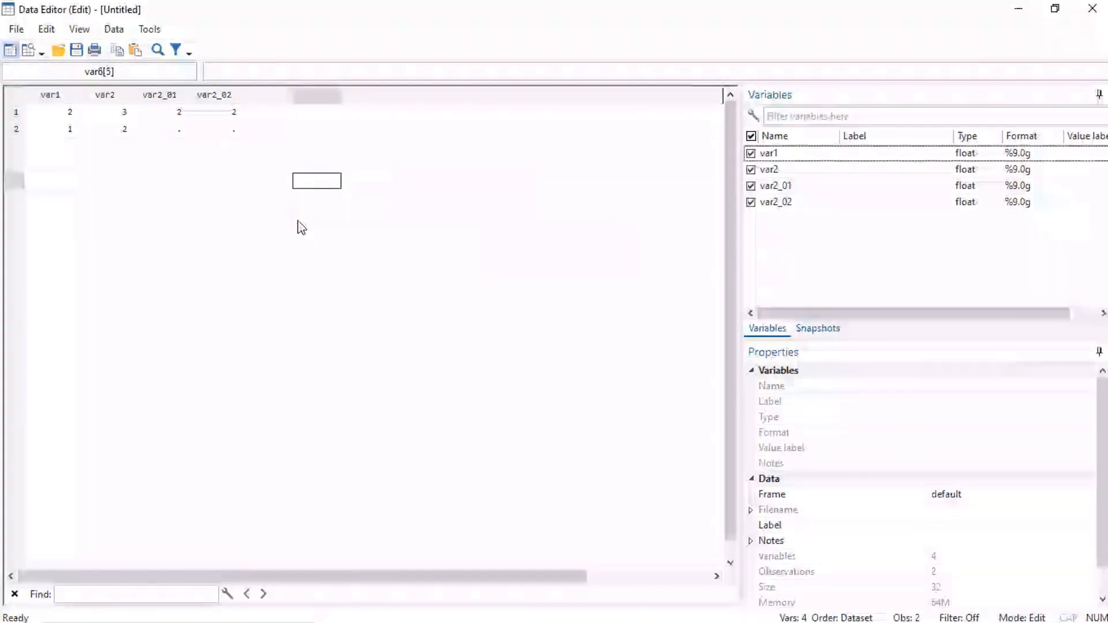
- View the settings for inserting a new variable and close them without creating one
right_click(265, 219)
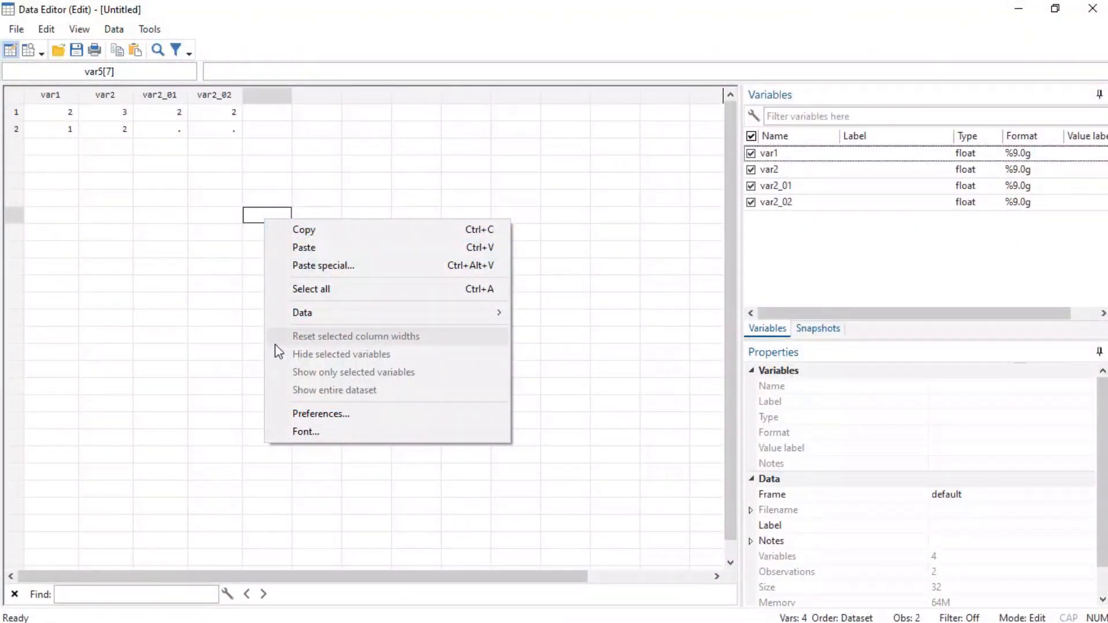
right_click(211, 251)
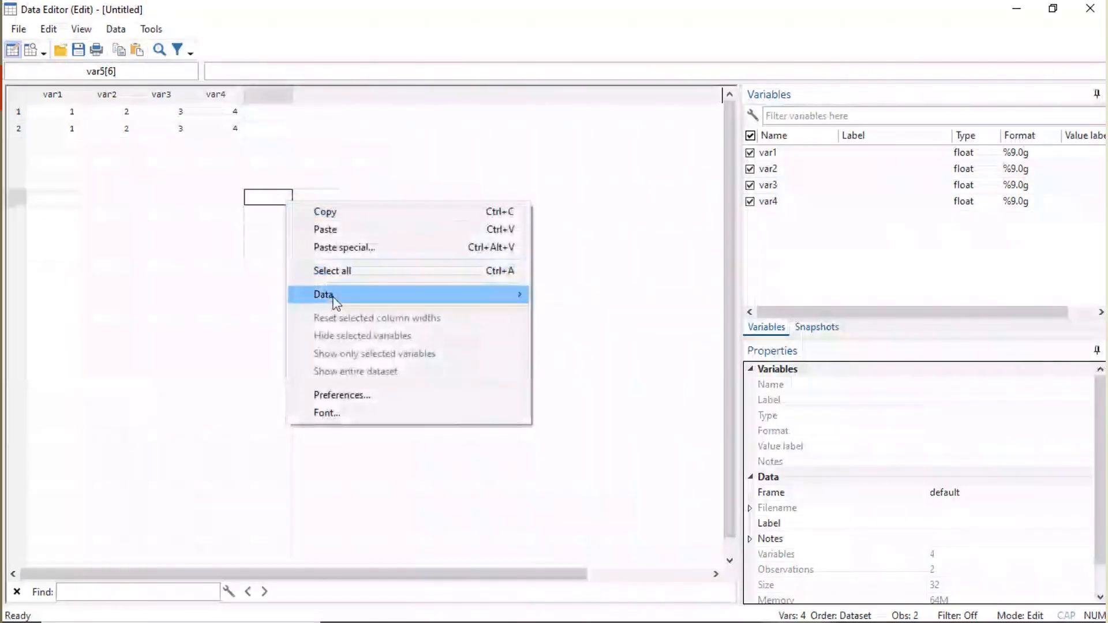
mouse_move(306, 295)
left_click(594, 294)
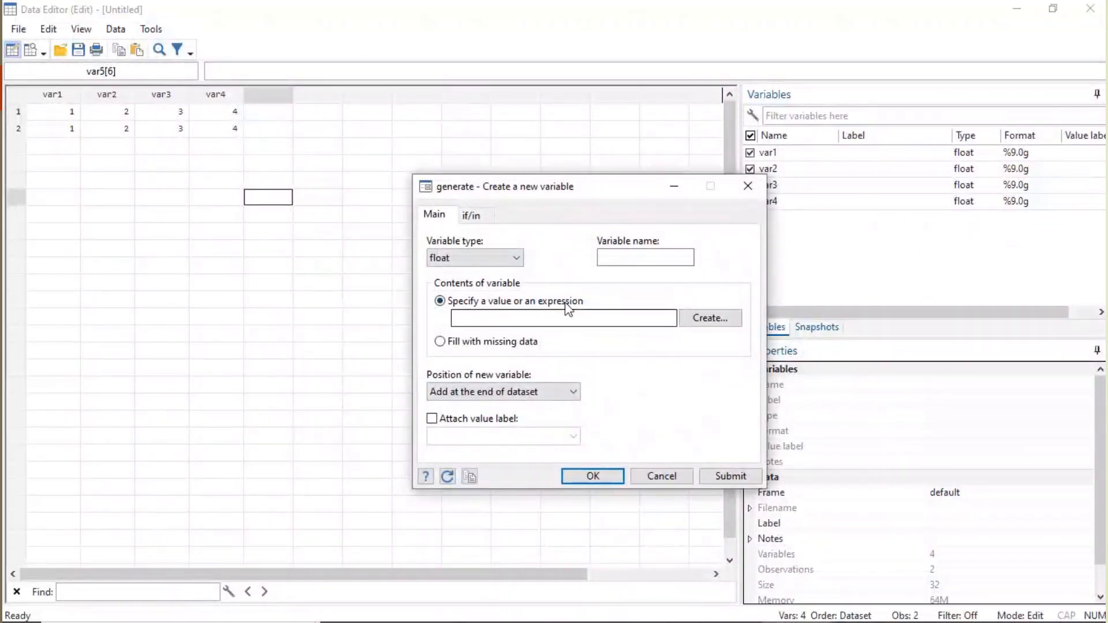
left_click(748, 186)
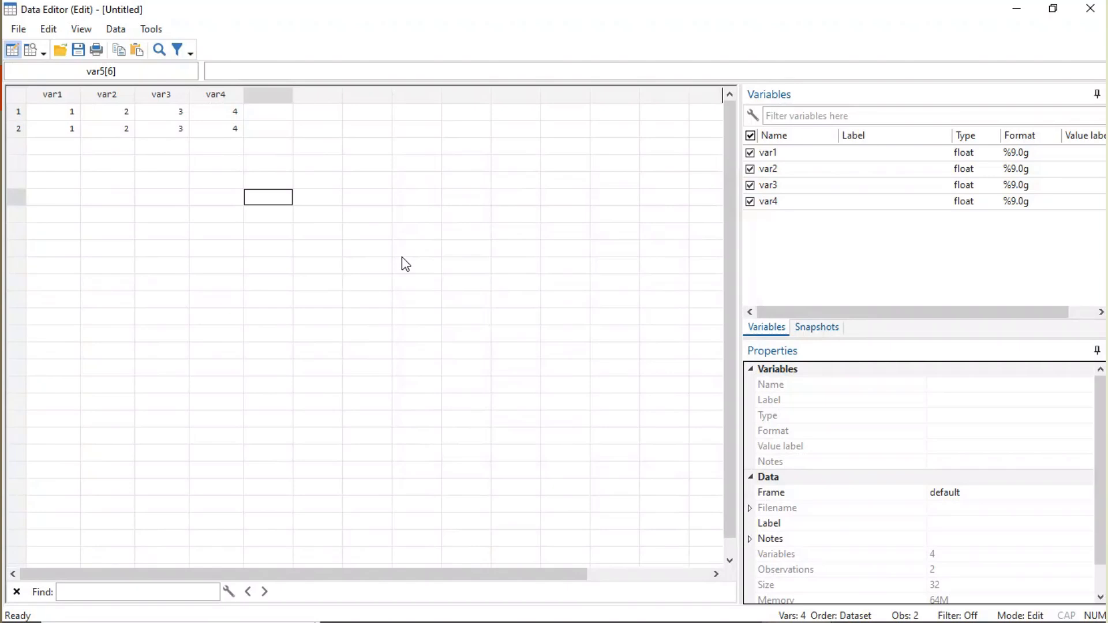
- View the settings for adding a new variable and close them without creating one
right_click(396, 232)
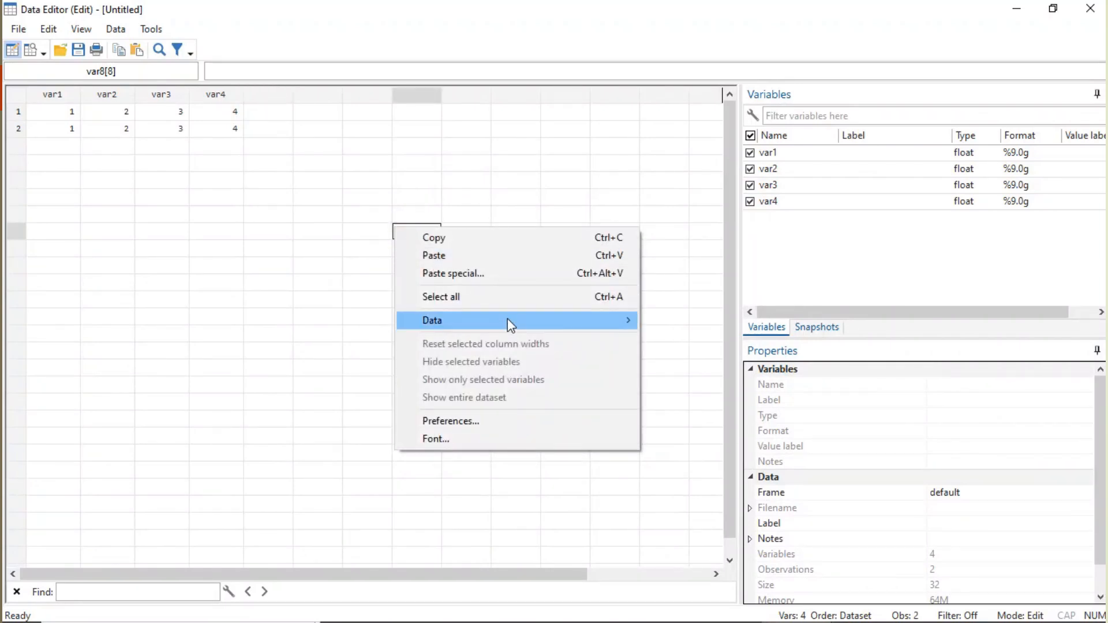
mouse_move(509, 321)
left_click(691, 339)
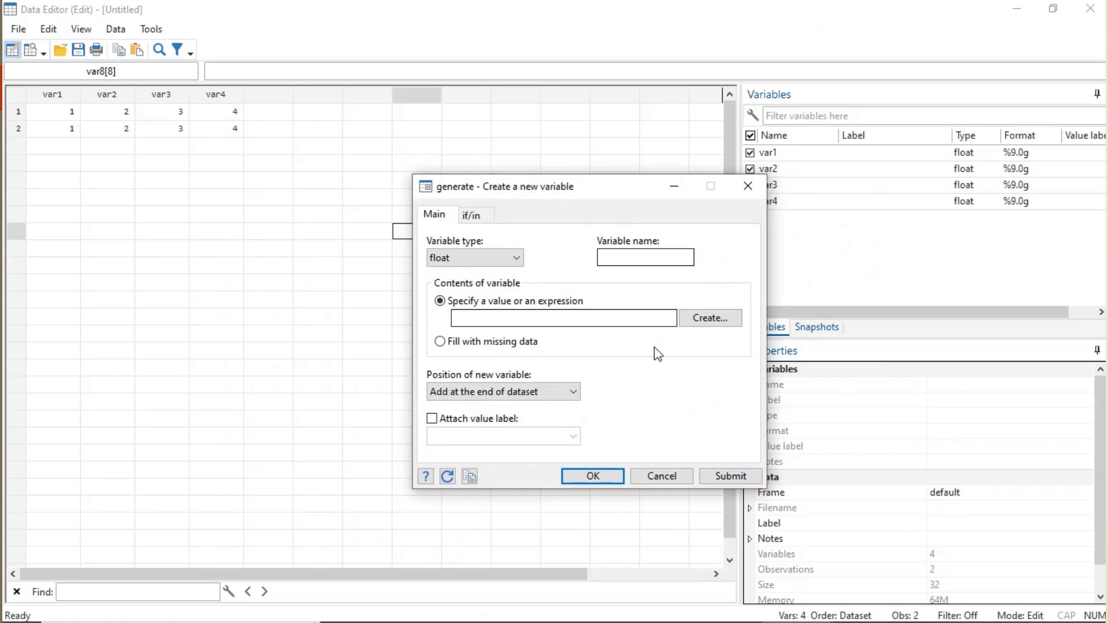
left_click(749, 190)
- View the settings for replacing the contents of a variable and close them without replacing anything
right_click(432, 232)
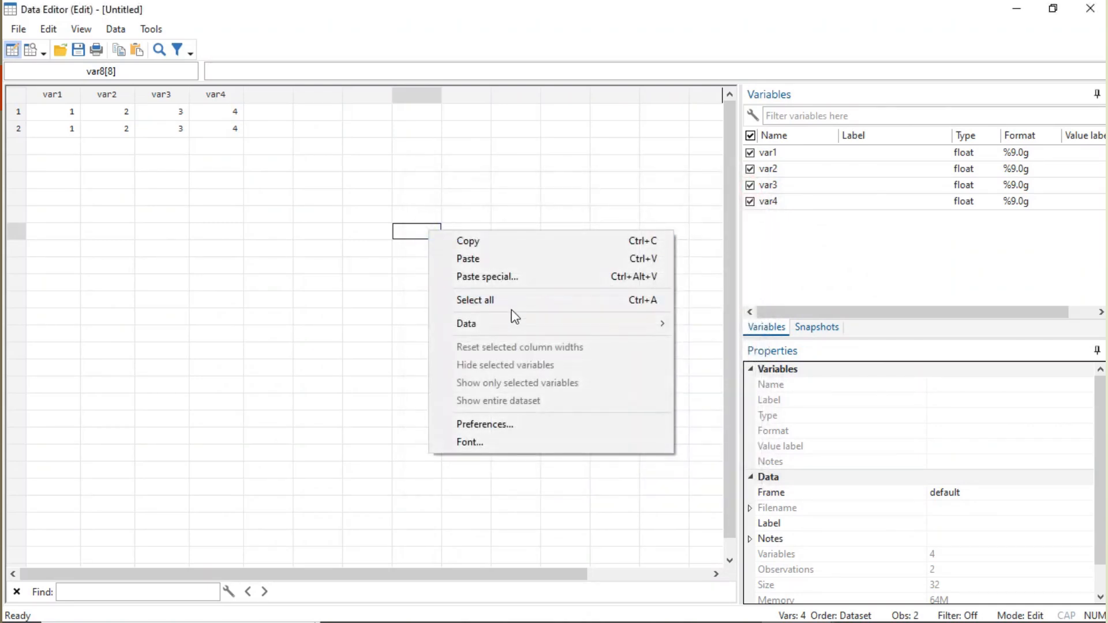
mouse_move(512, 324)
left_click(755, 360)
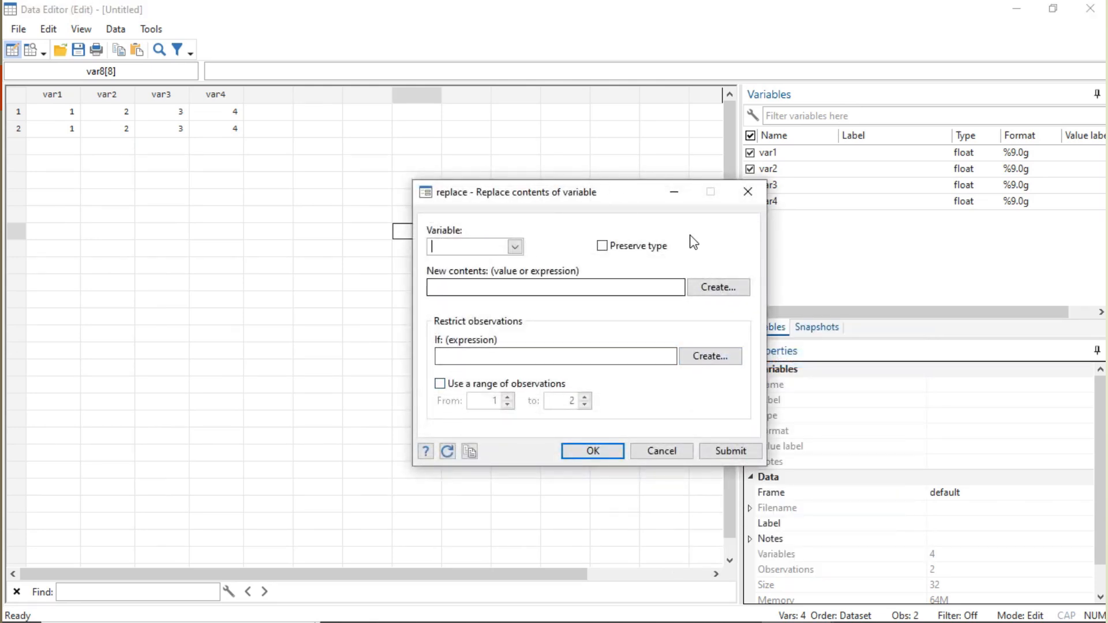
left_click(745, 193)
- View the settings for inserting observations, including the insertion location, and close them without inserting any
right_click(478, 234)
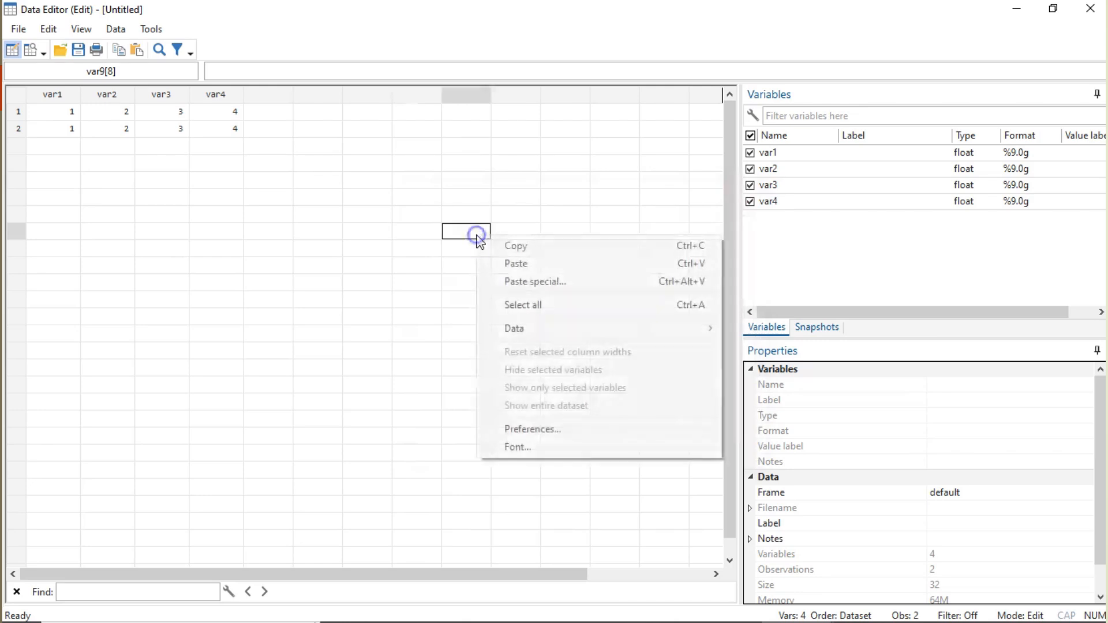
mouse_move(538, 329)
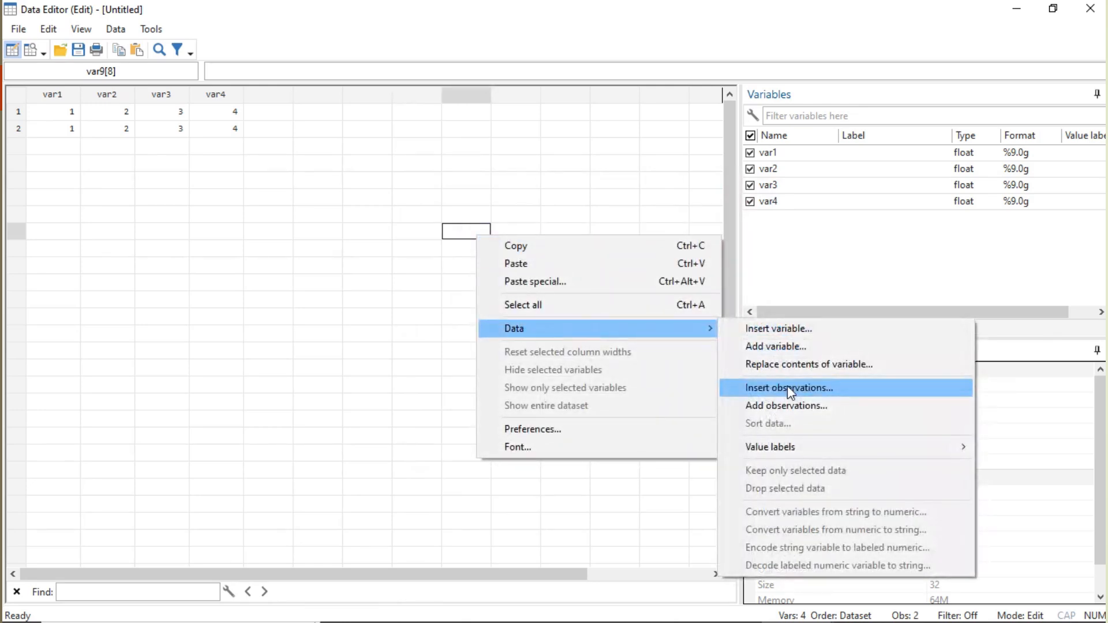
left_click(777, 387)
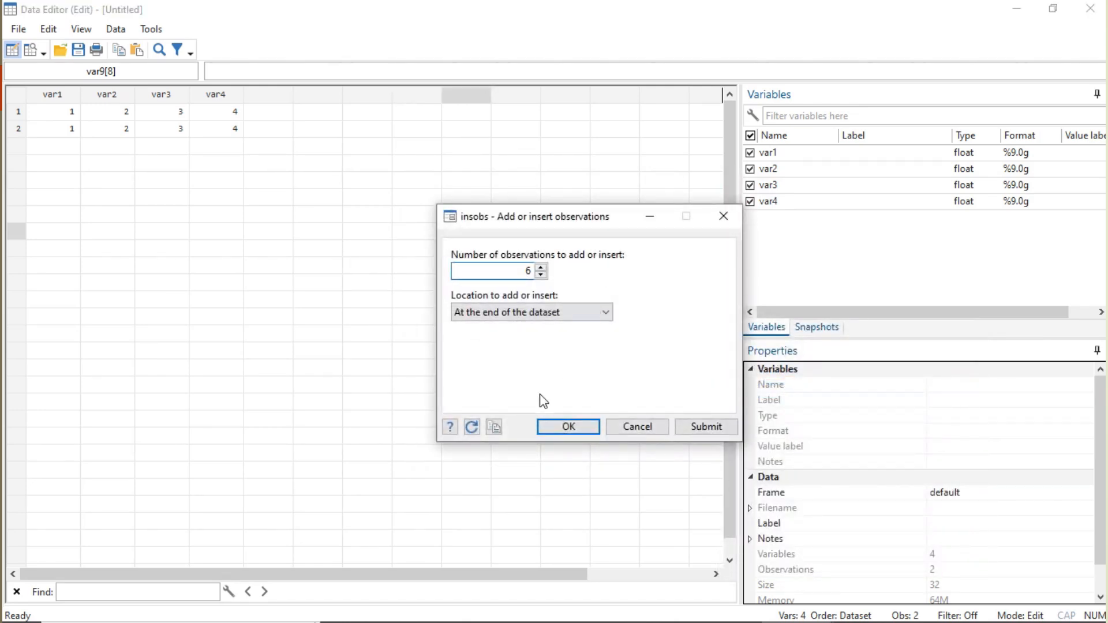
left_click(722, 225)
- View the settings for adding observations to the end of the dataset and close them without adding any
right_click(321, 212)
mouse_move(376, 303)
left_click(636, 385)
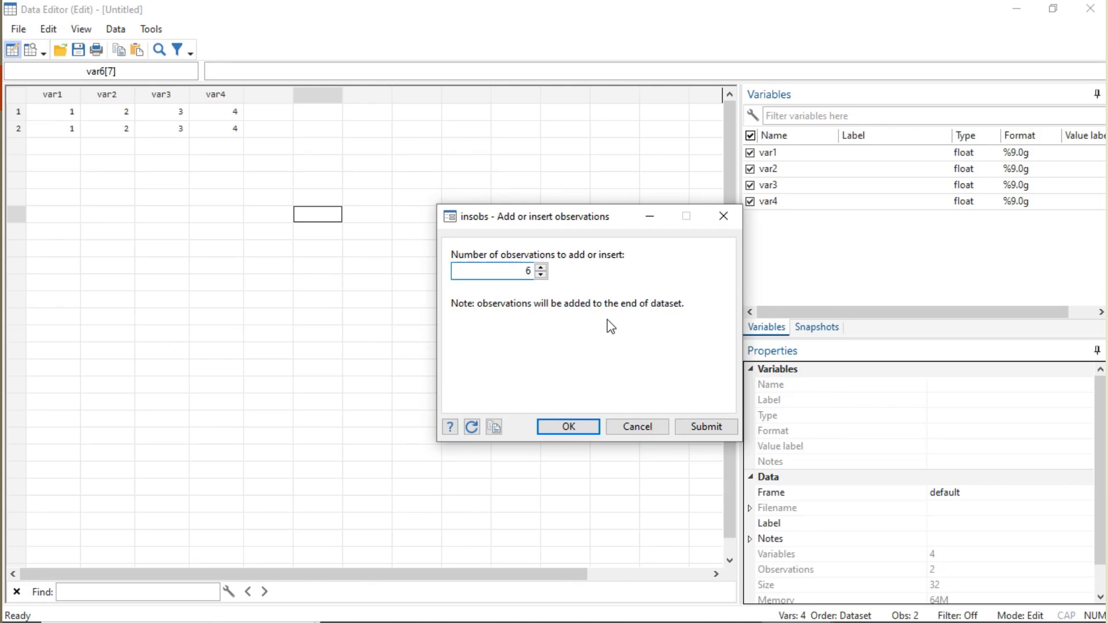
left_click(723, 215)
- Select all the data and view the sort settings for var1 to var4, closing them without sorting
key("ctrl+a")
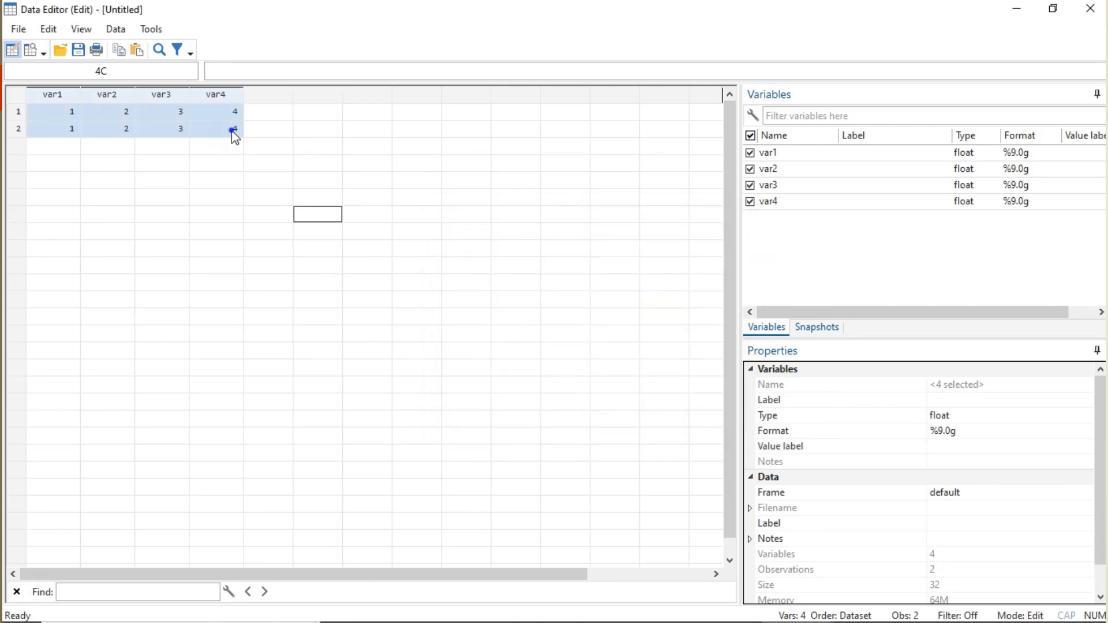
right_click(231, 131)
mouse_move(298, 230)
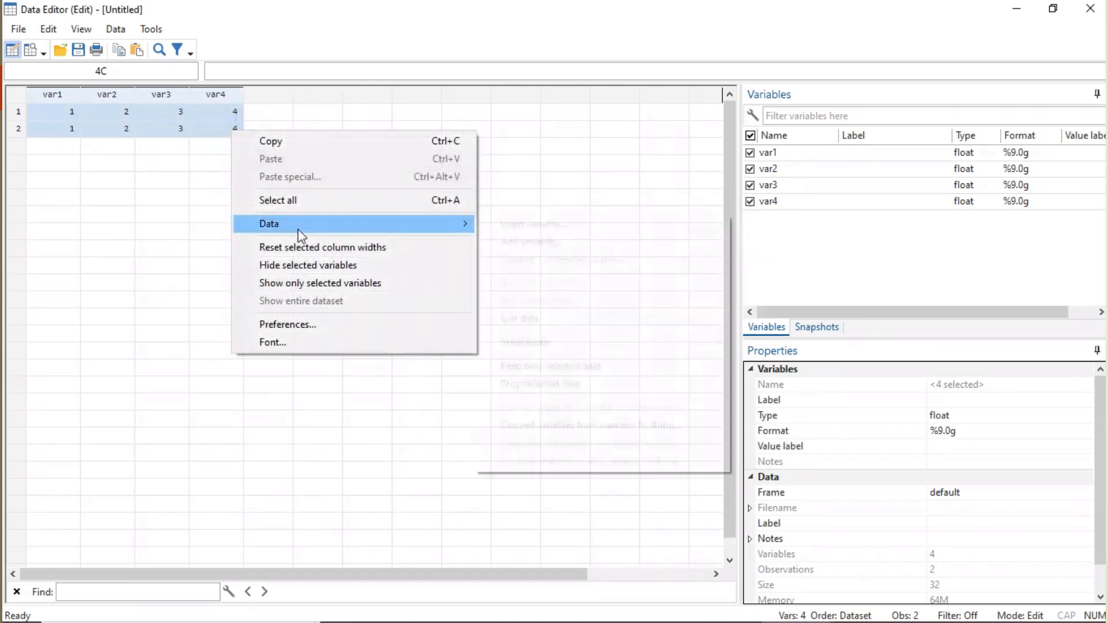
left_click(526, 321)
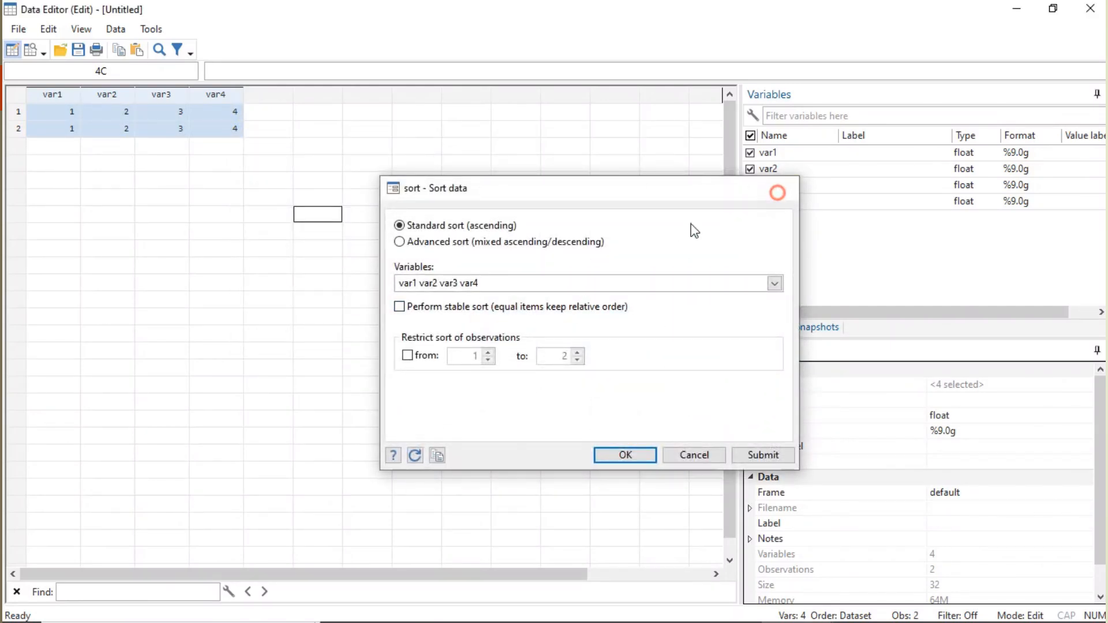
left_click(780, 188)
- View the value label commands available in the Data Editor and dismiss them
right_click(463, 266)
mouse_move(519, 352)
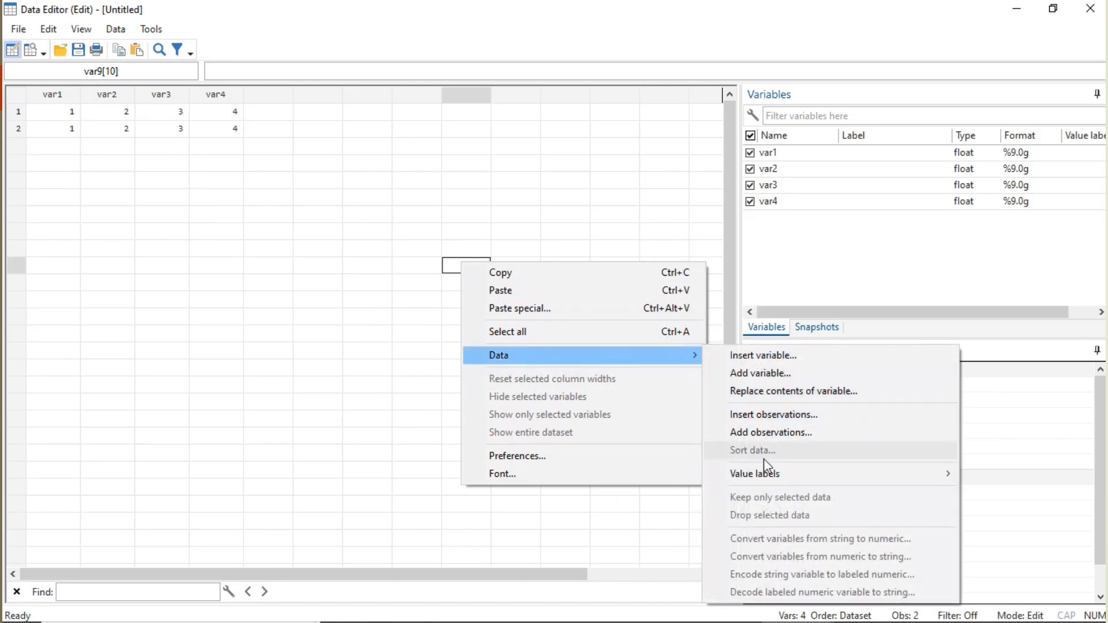
mouse_move(755, 477)
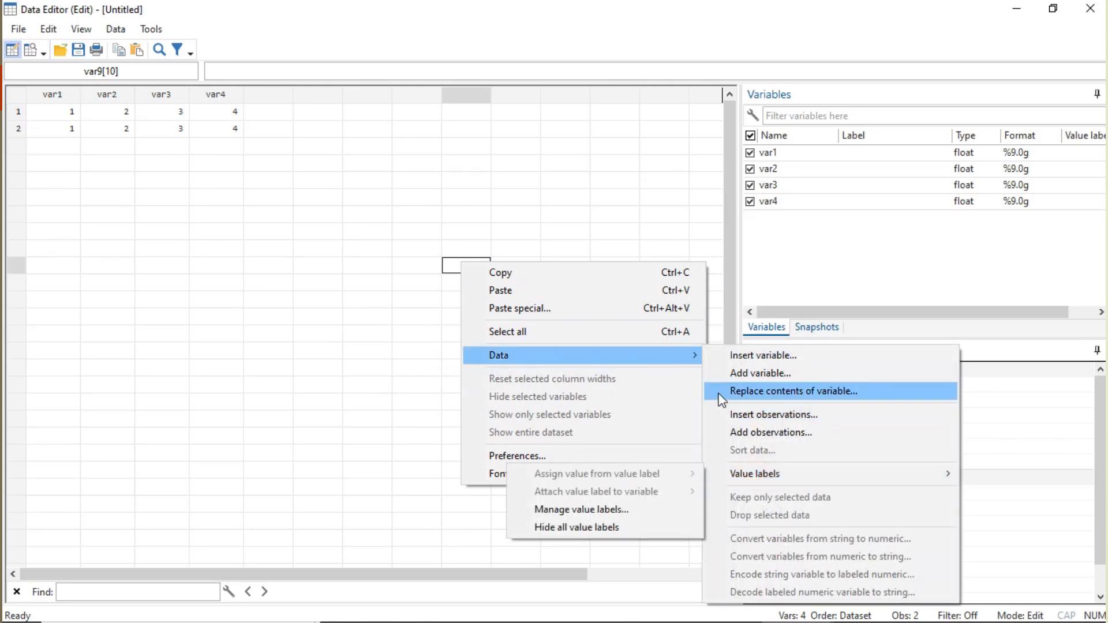
left_click(320, 169)
- Select all the data in var1 to var4 and apply Keep only selected data
key("ctrl+a")
right_click(237, 134)
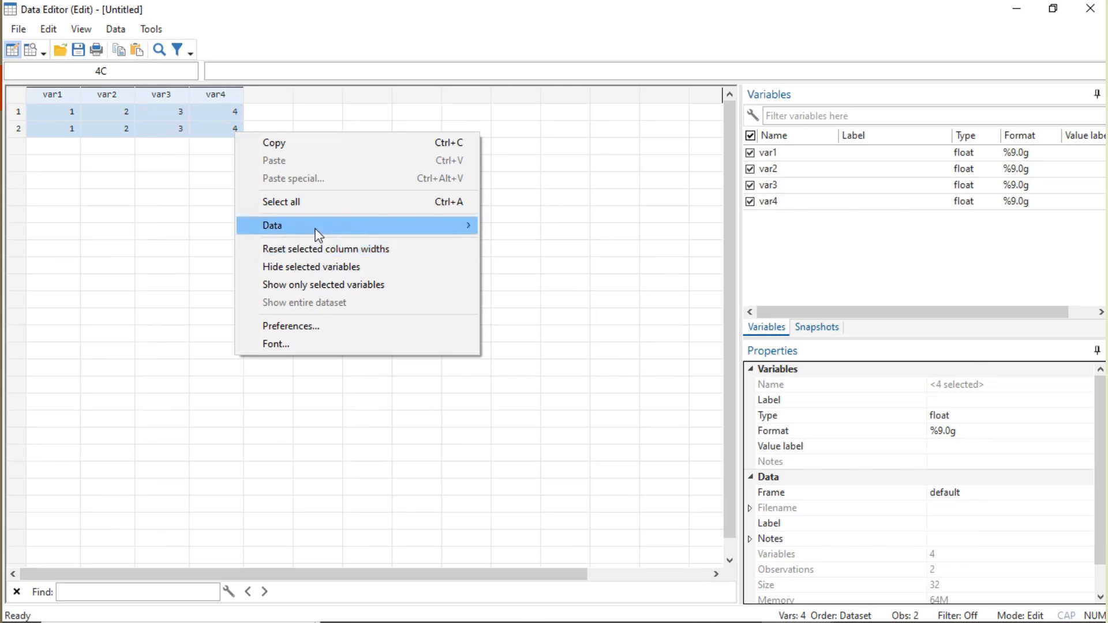
mouse_move(337, 232)
left_click(563, 368)
left_click(597, 334)
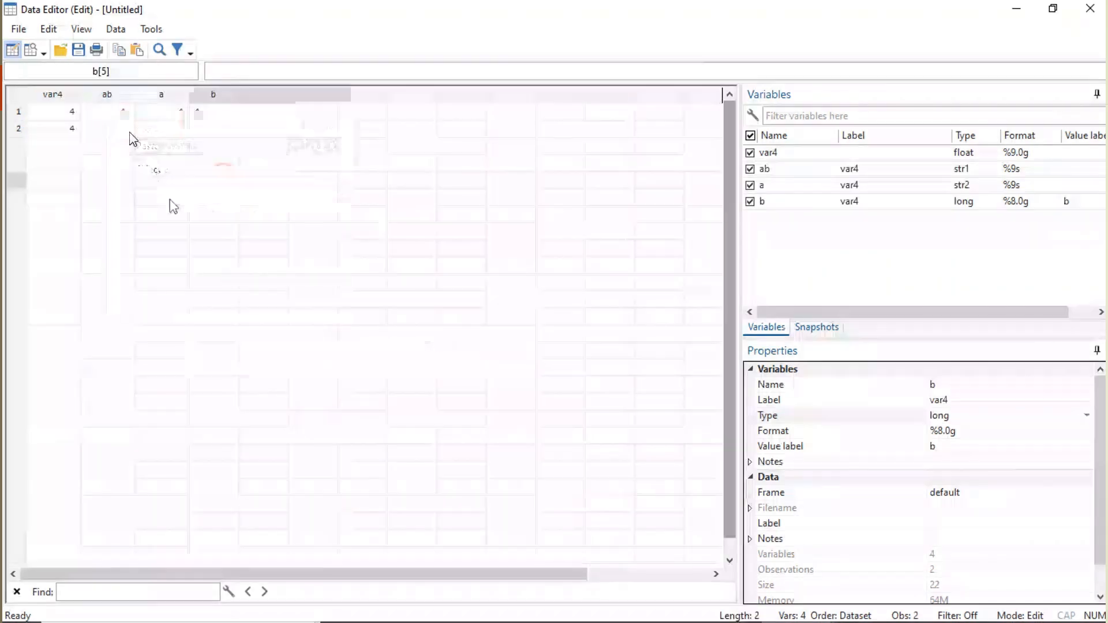
- Drop the variable ab from the dataset
right_click(110, 105)
mouse_move(211, 194)
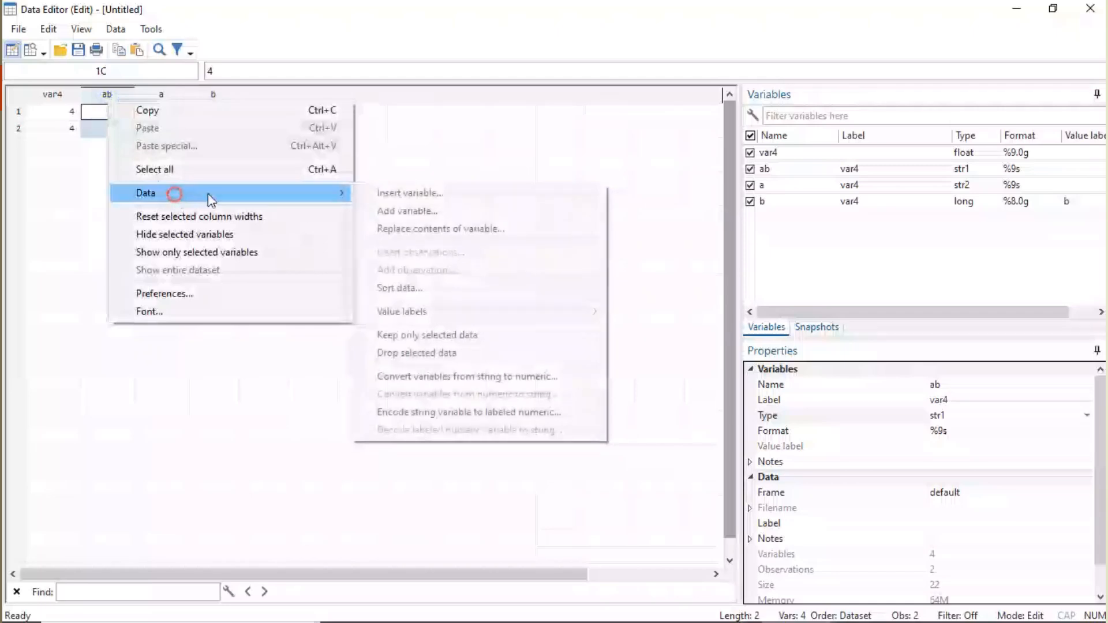
left_click(444, 353)
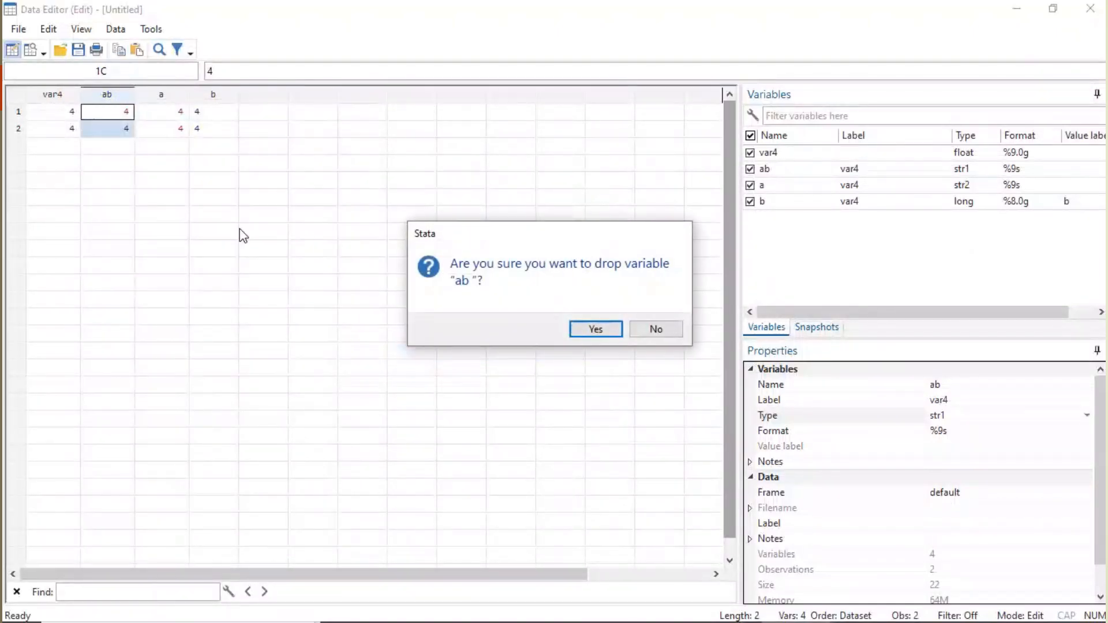
left_click(590, 331)
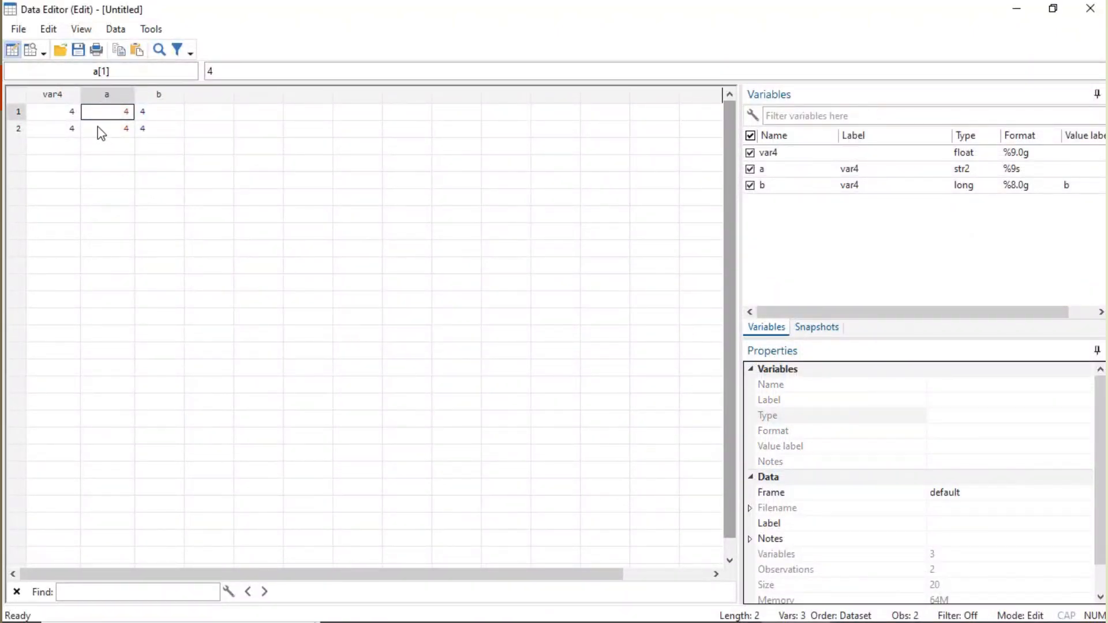
- Convert the string variable a to numeric as a new variable named var5
right_click(126, 99)
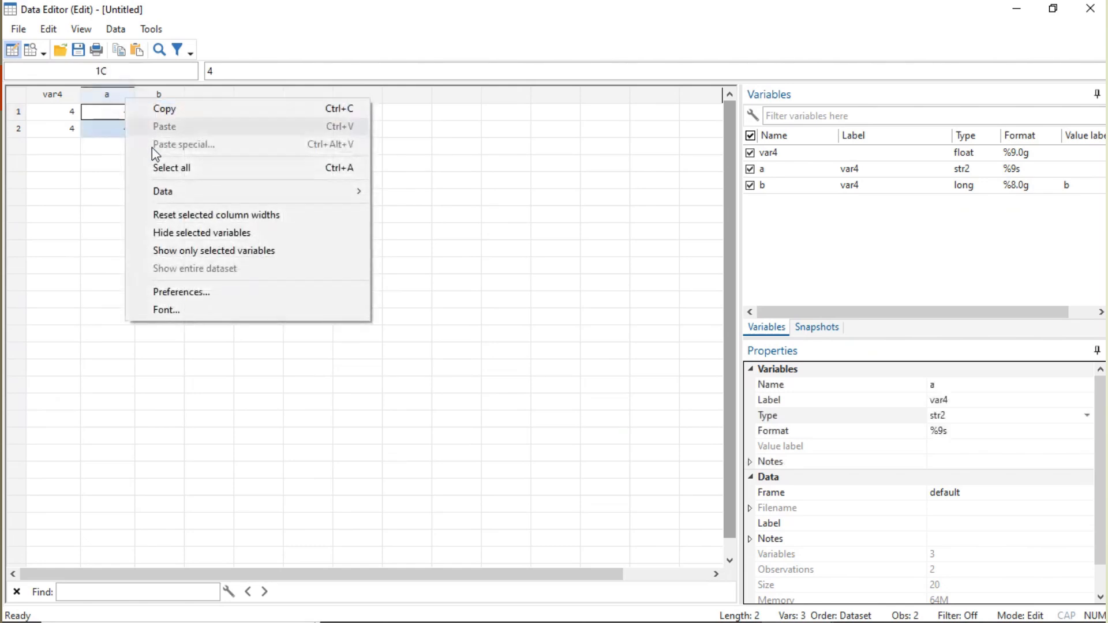
mouse_move(170, 199)
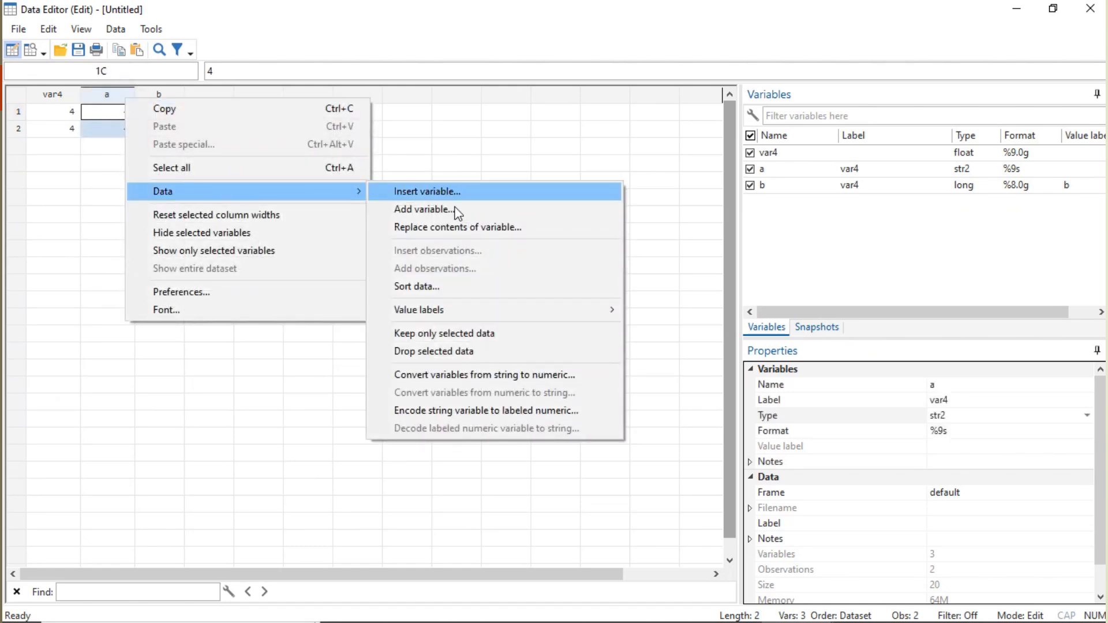
left_click(498, 375)
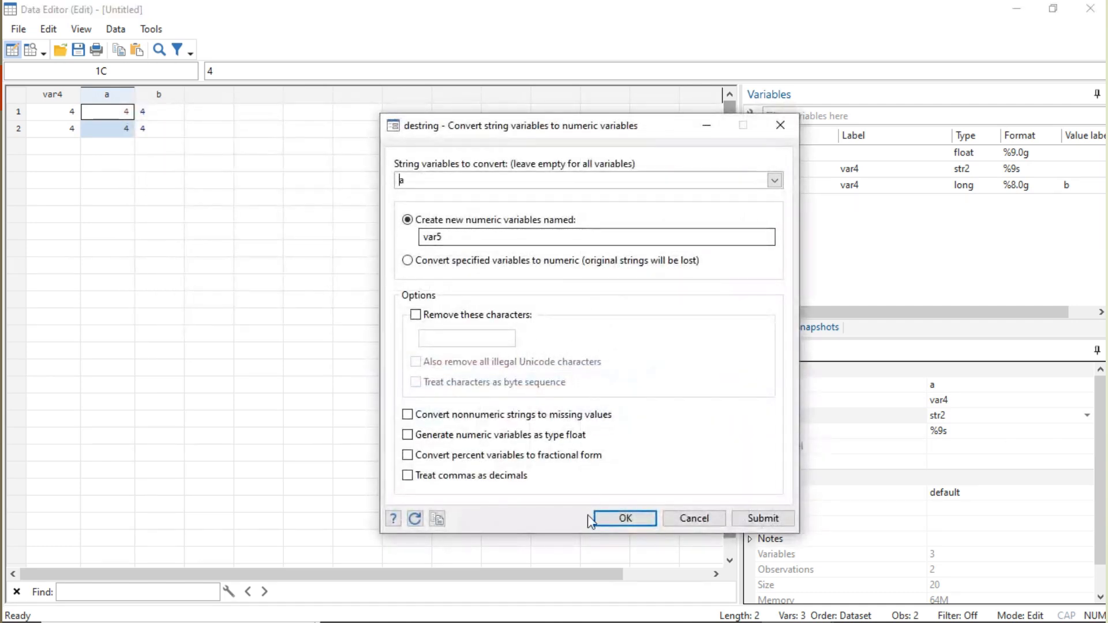
left_click(626, 518)
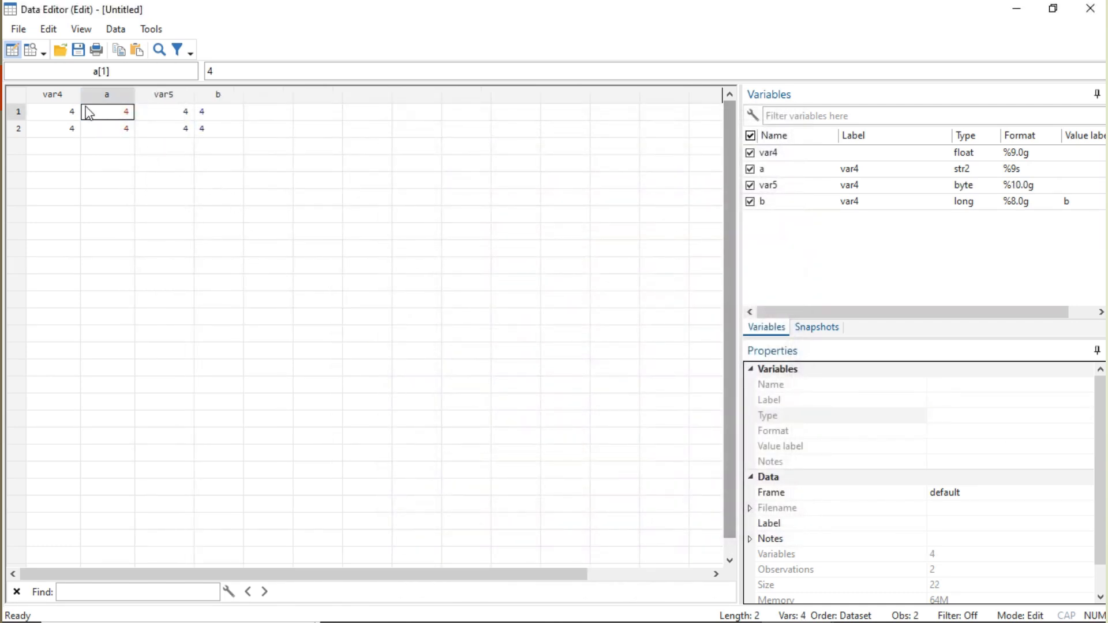
- Convert the numeric variable var4 to string as a new variable named ab
right_click(69, 100)
mouse_move(129, 190)
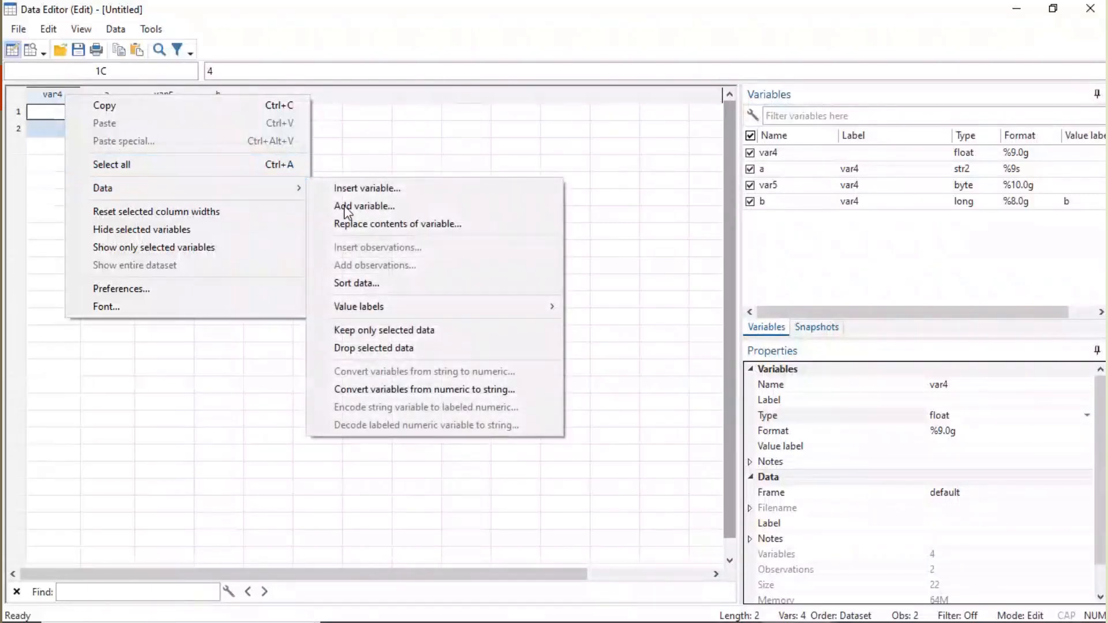
left_click(448, 389)
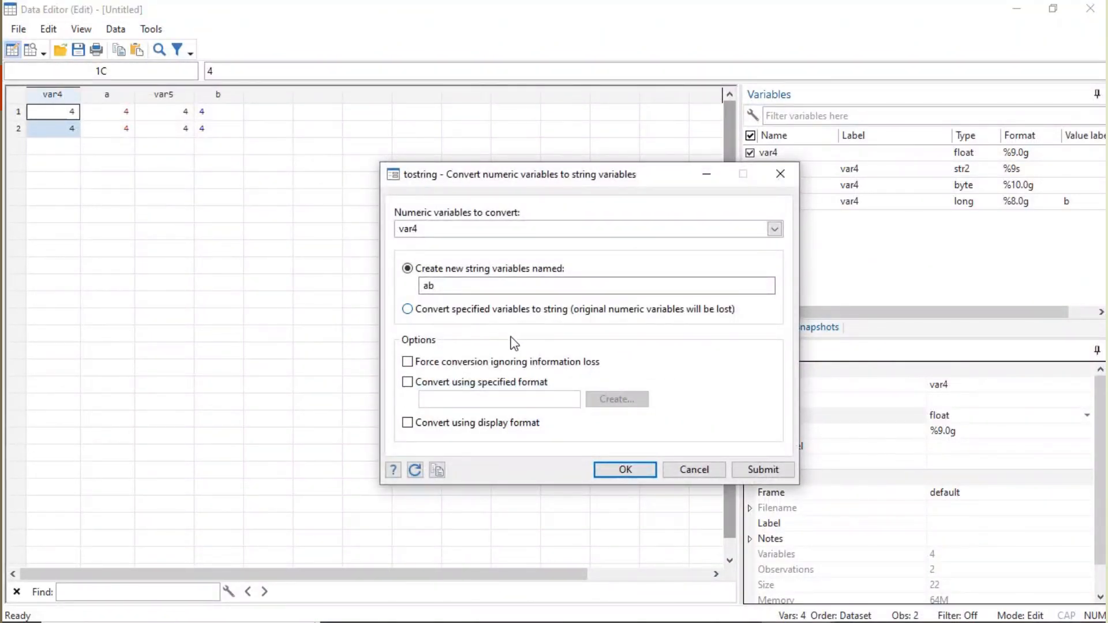
left_click(629, 471)
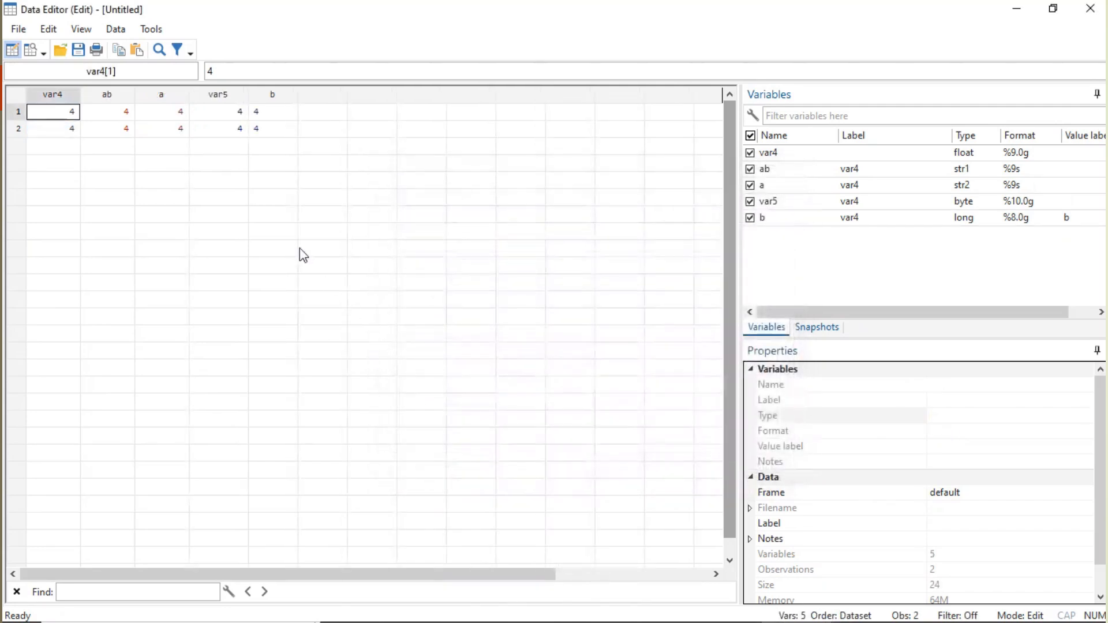
- Encode the string variable ab into a new labeled numeric variable named bc, naming its value label the same as the variable
right_click(119, 98)
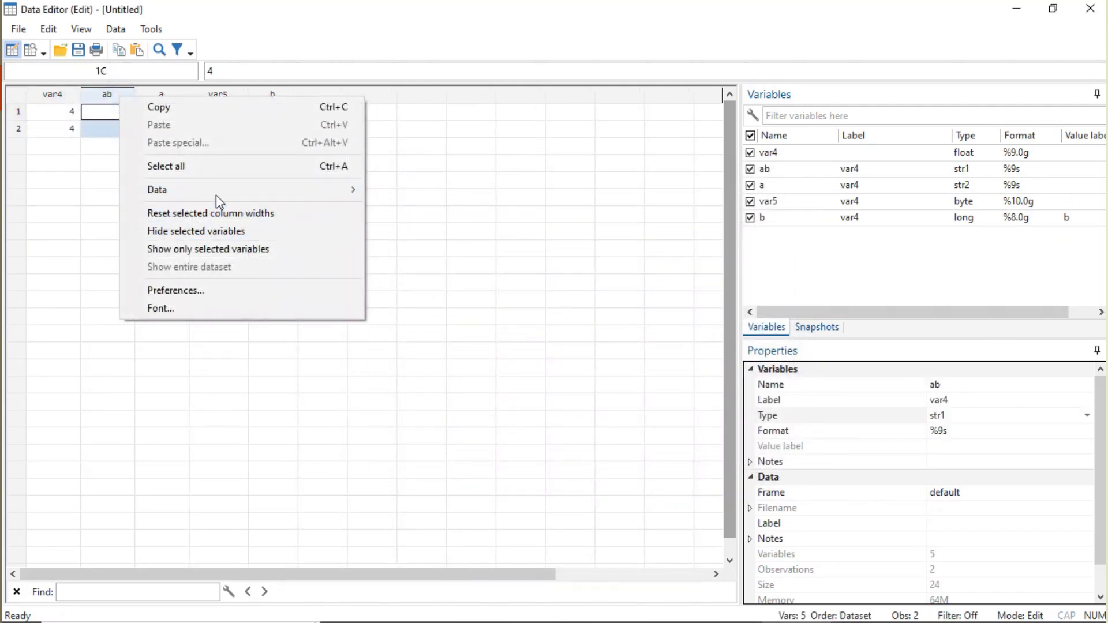
mouse_move(227, 197)
left_click(479, 409)
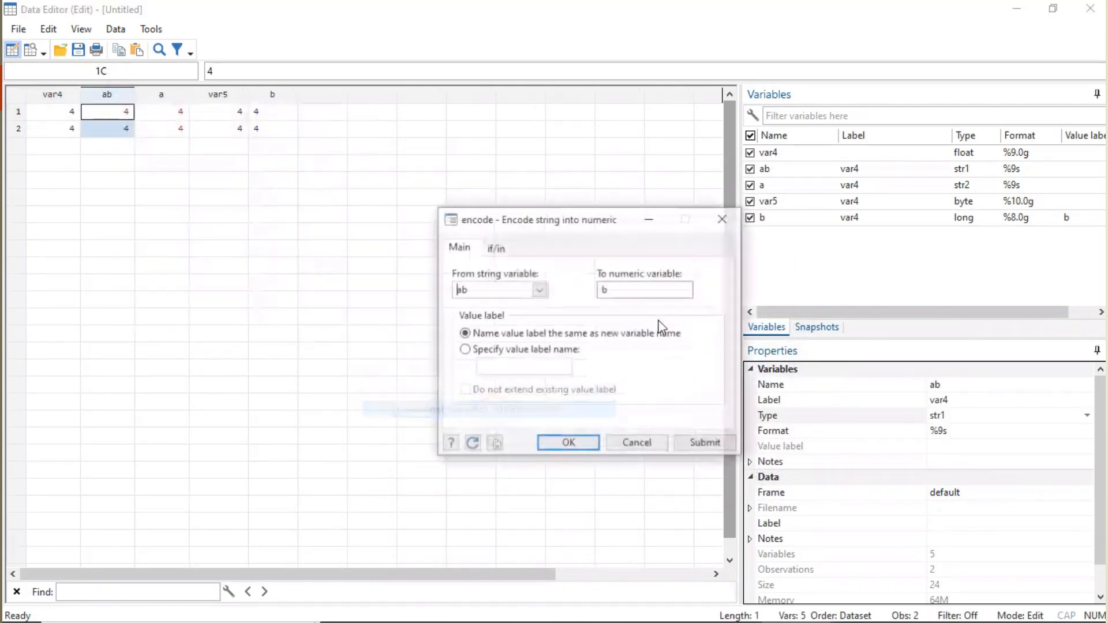
left_click(643, 290)
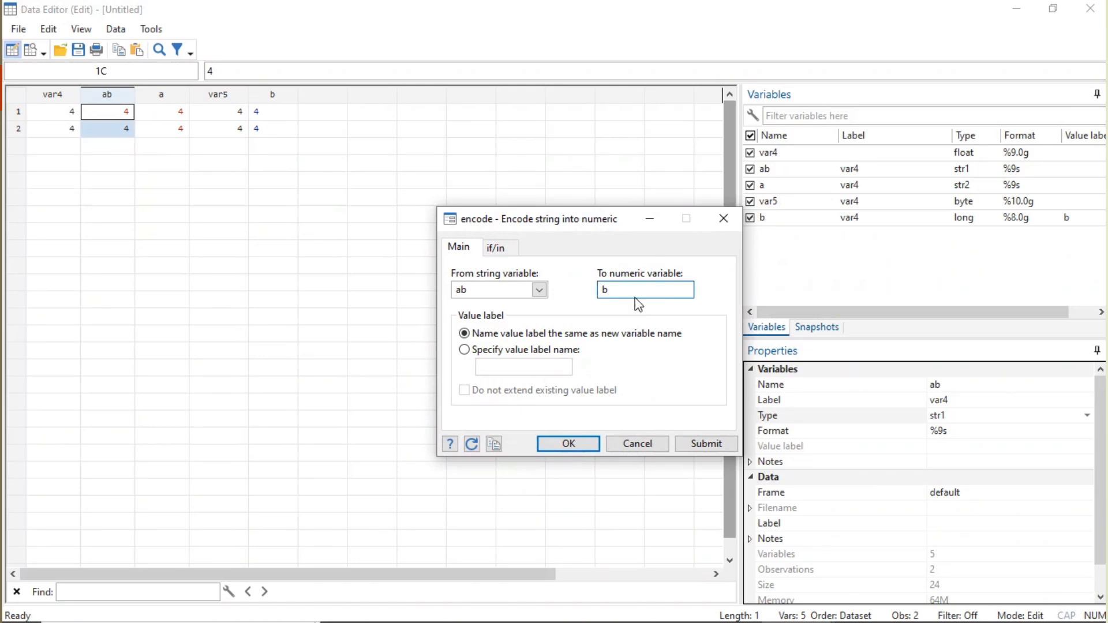
type("c")
left_click(580, 444)
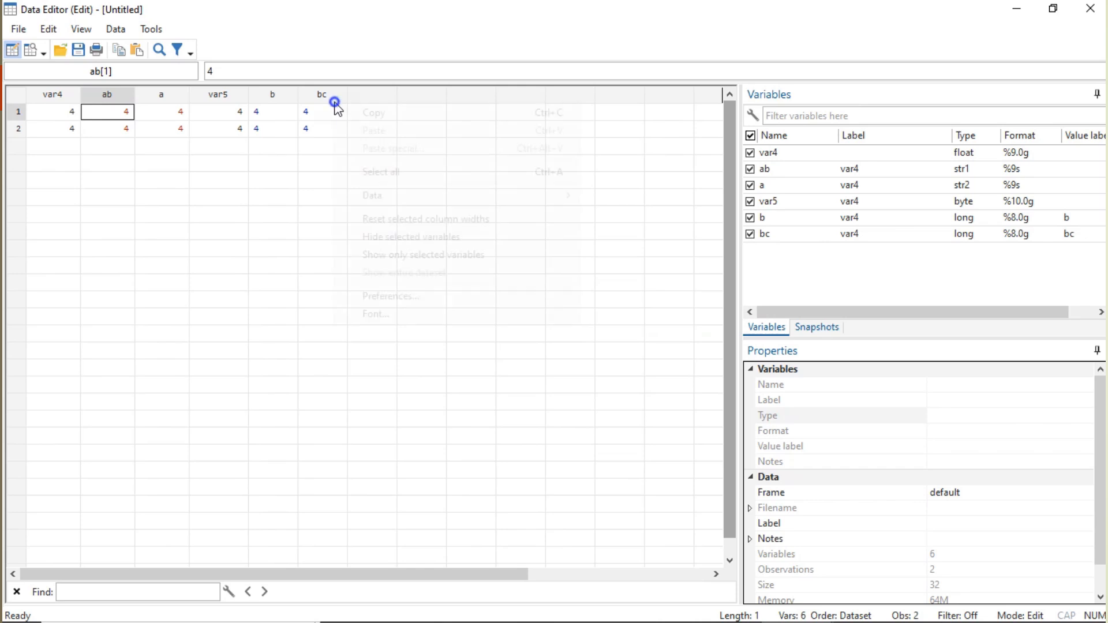
- Decode the labeled numeric variable bc into a new string variable named d
right_click(336, 105)
mouse_move(428, 199)
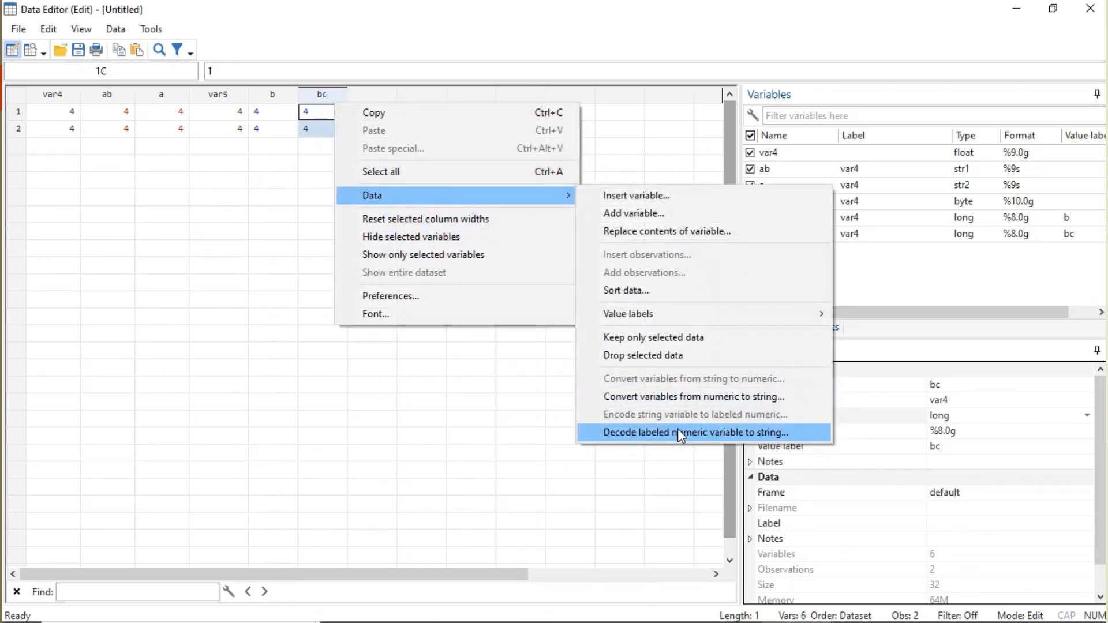
left_click(662, 434)
left_click(612, 296)
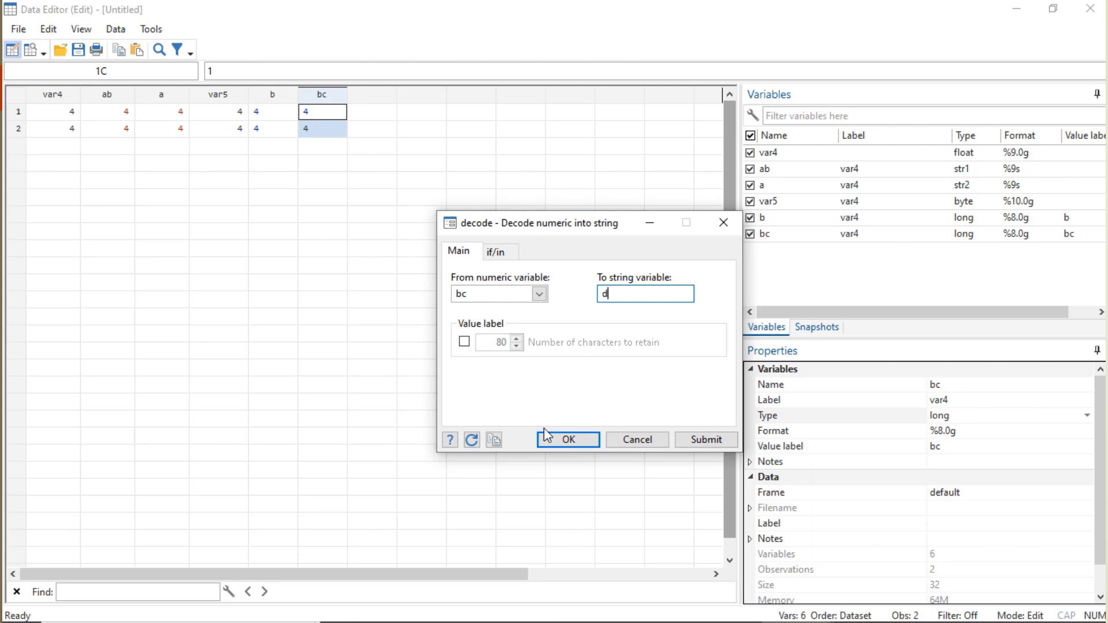
left_click(576, 439)
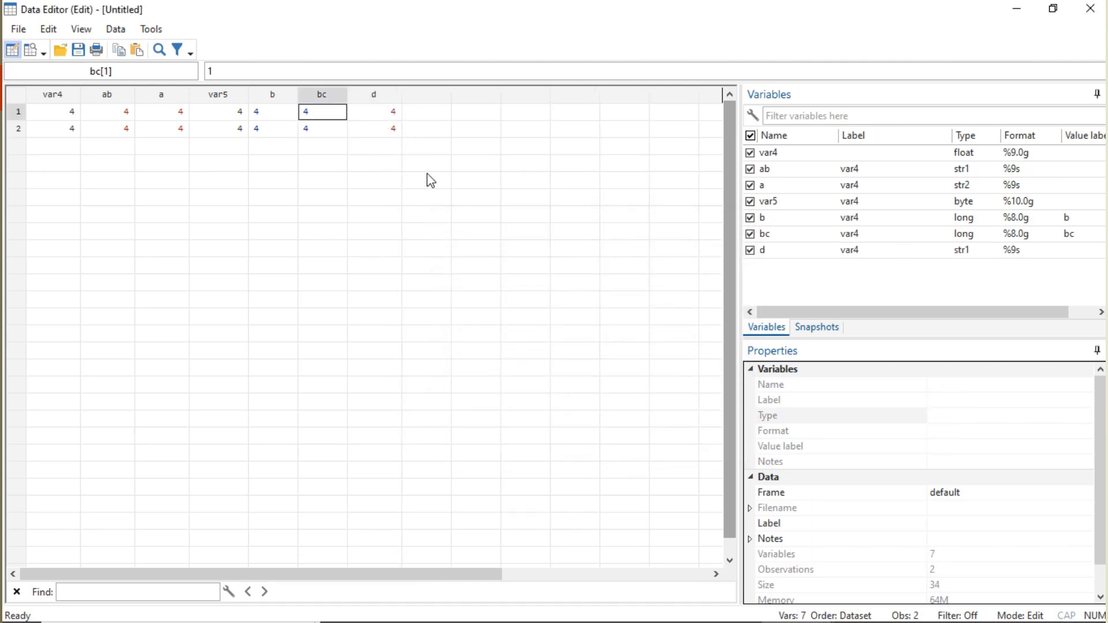
- Reset the column width of variable b and hide the variable from the data grid
right_click(272, 92)
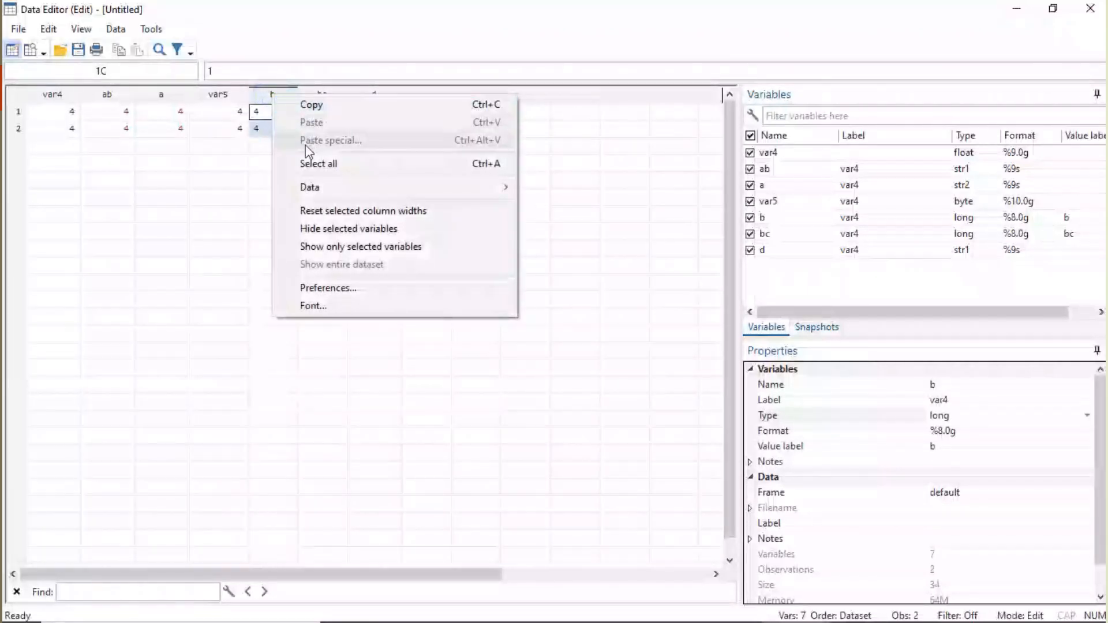
left_click(340, 212)
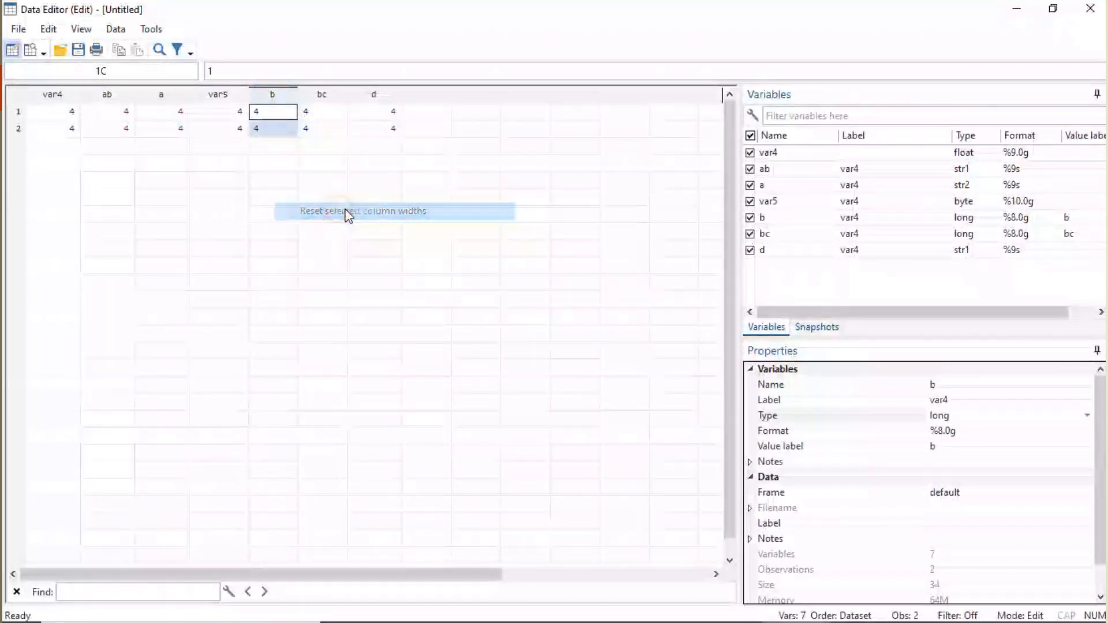
right_click(282, 97)
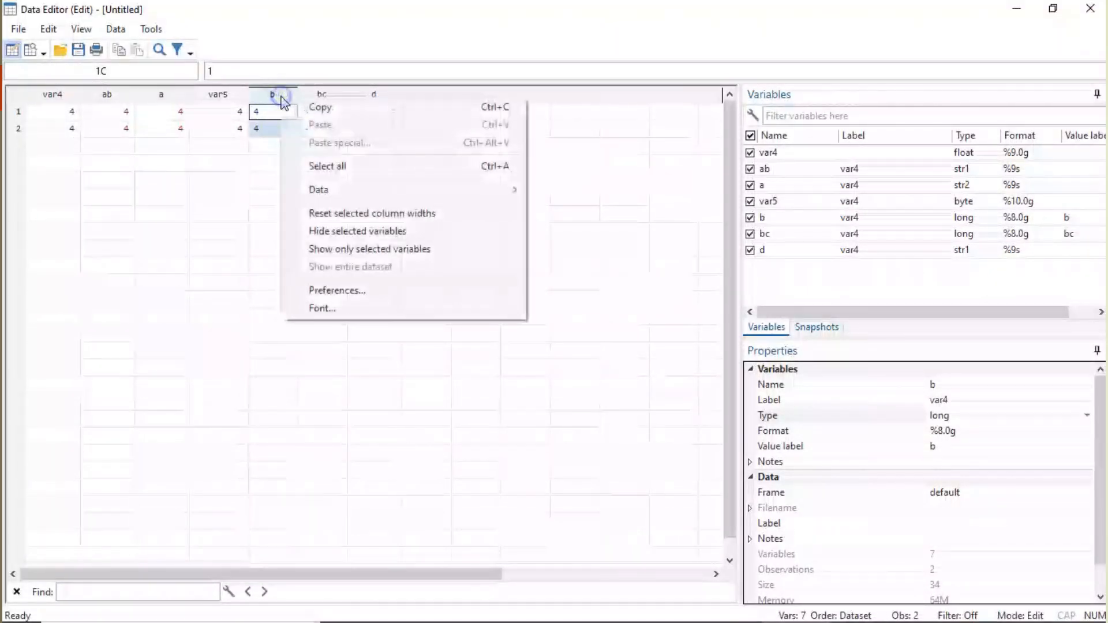
left_click(361, 232)
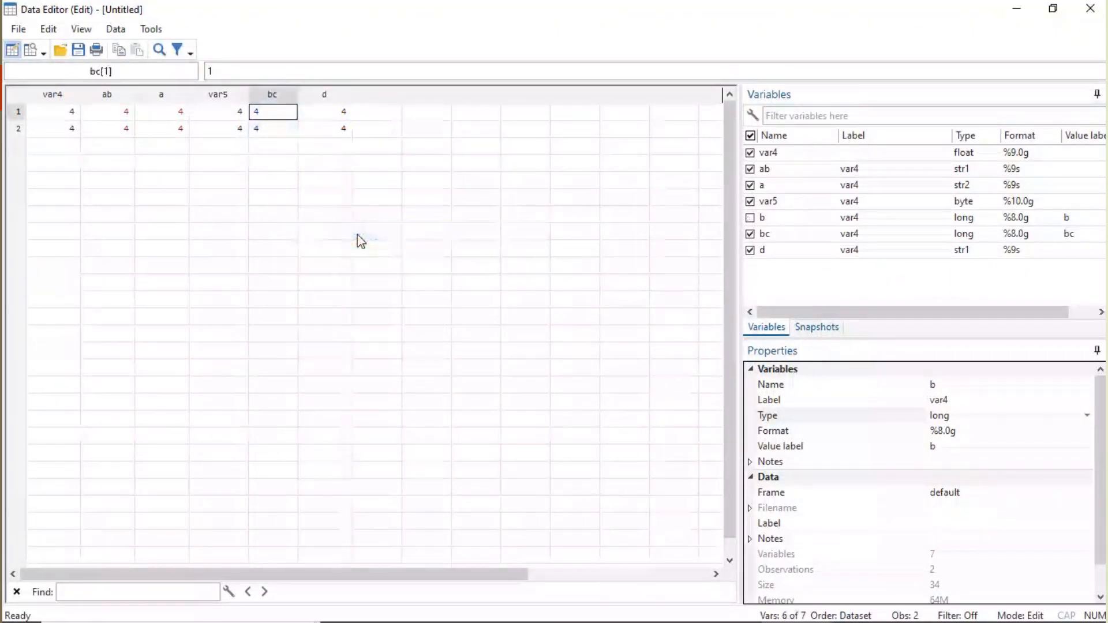
- Show only variable bc in the data grid and switch back to showing the entire dataset
right_click(286, 99)
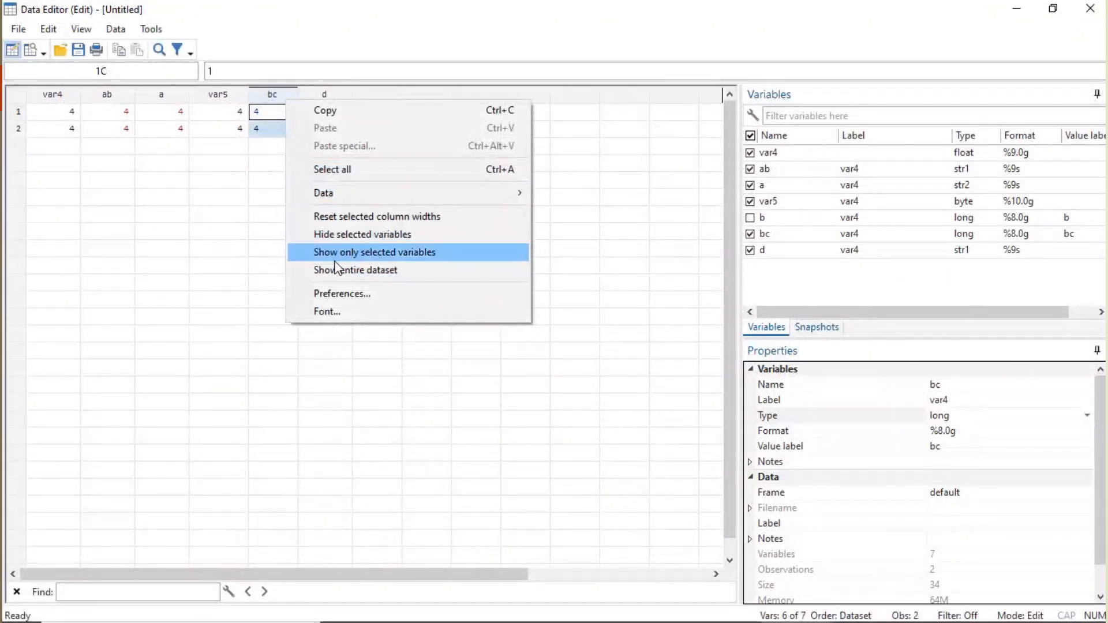
left_click(361, 254)
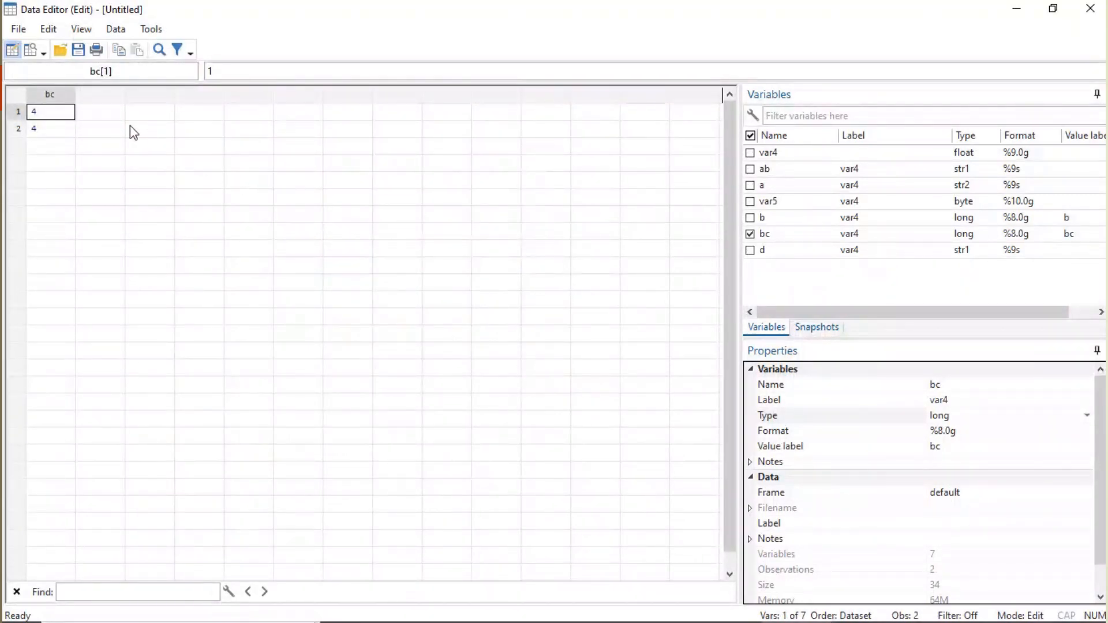
right_click(105, 104)
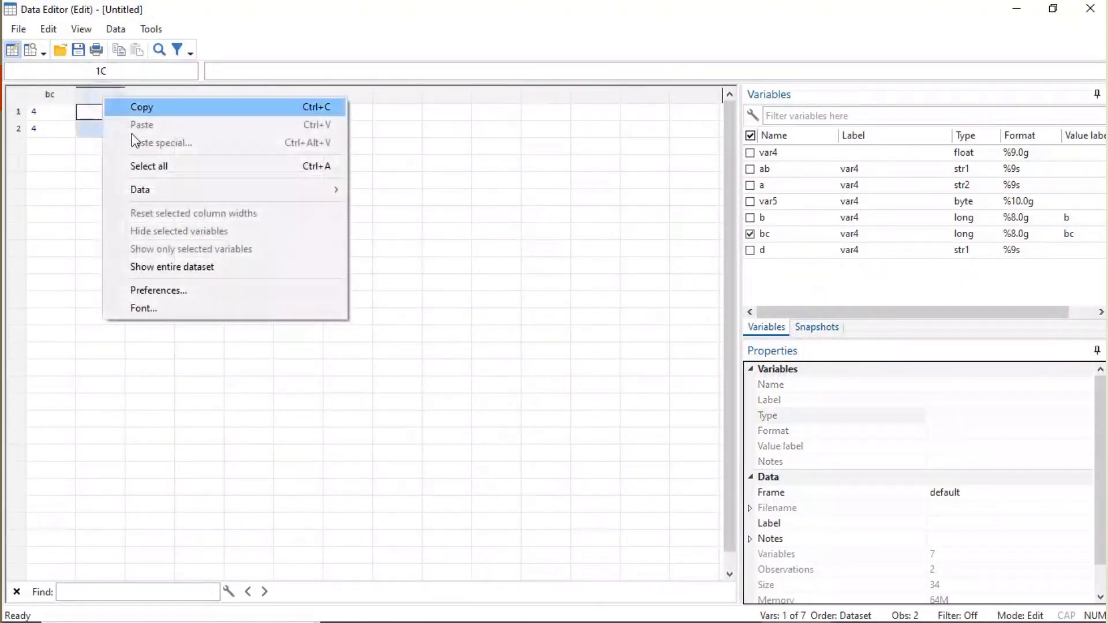
left_click(198, 267)
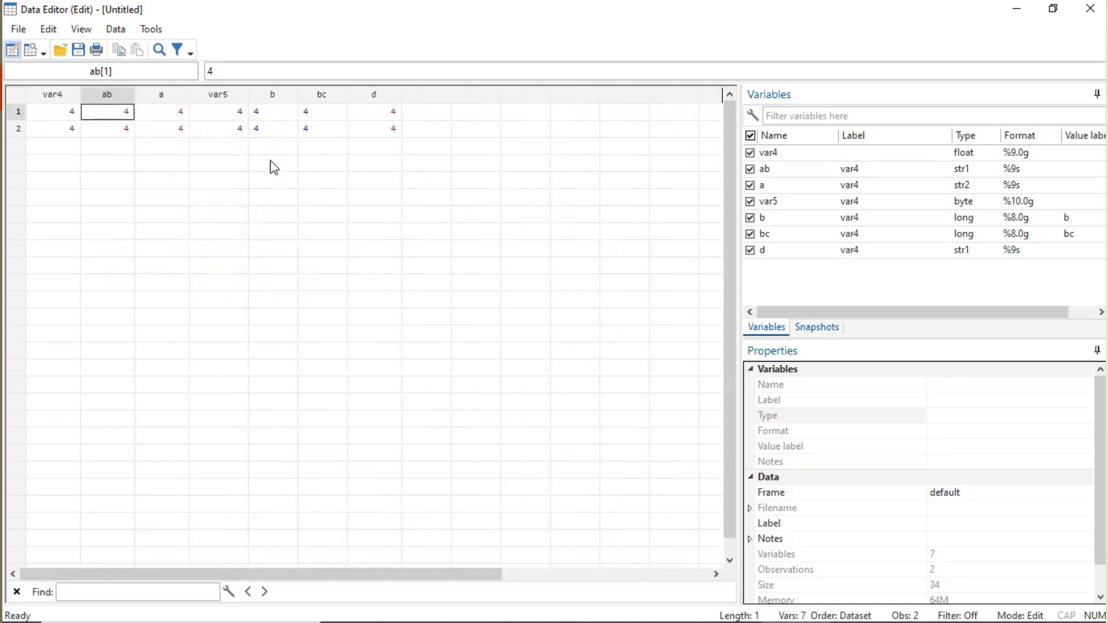
- View the Command section of the general preferences and close them without making changes
right_click(327, 233)
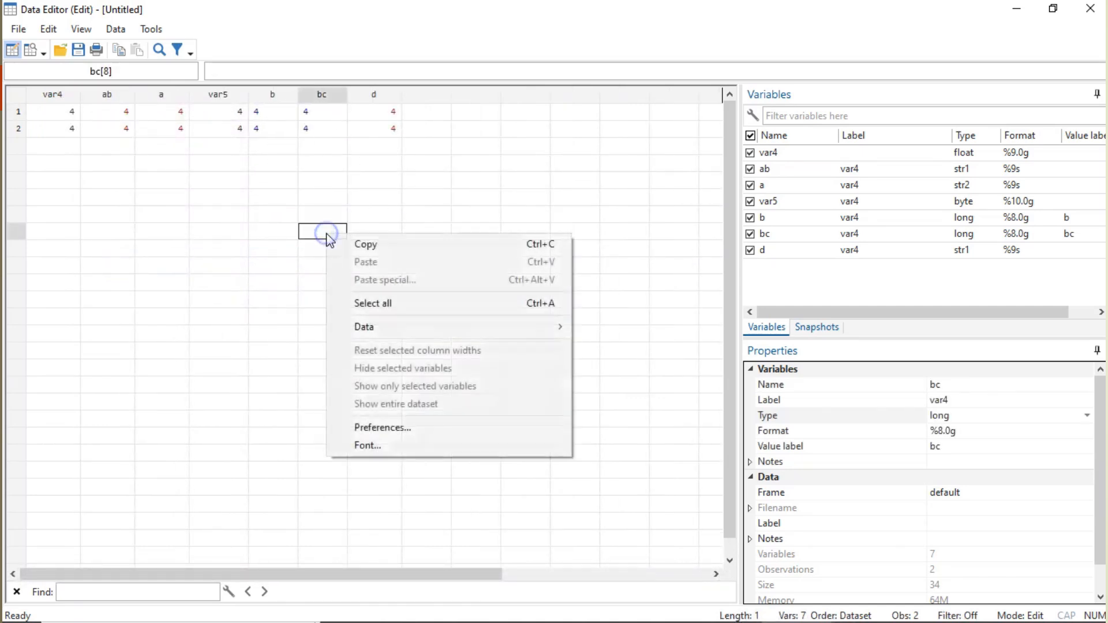
left_click(389, 427)
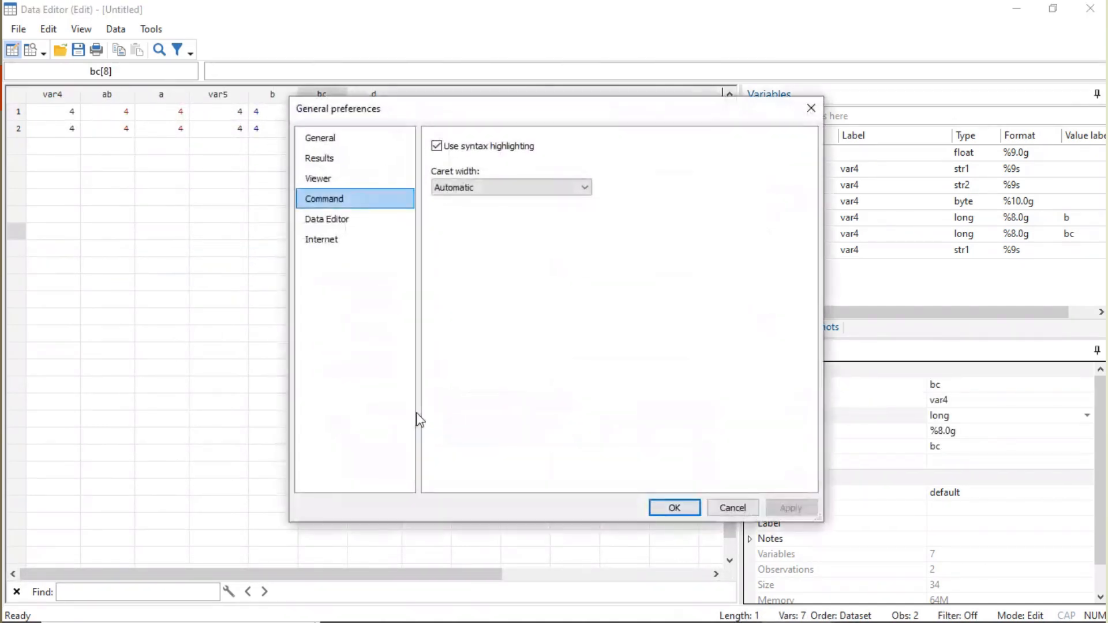
left_click(816, 111)
- View the font settings for the data grid and close them without changing the font
right_click(326, 217)
left_click(370, 432)
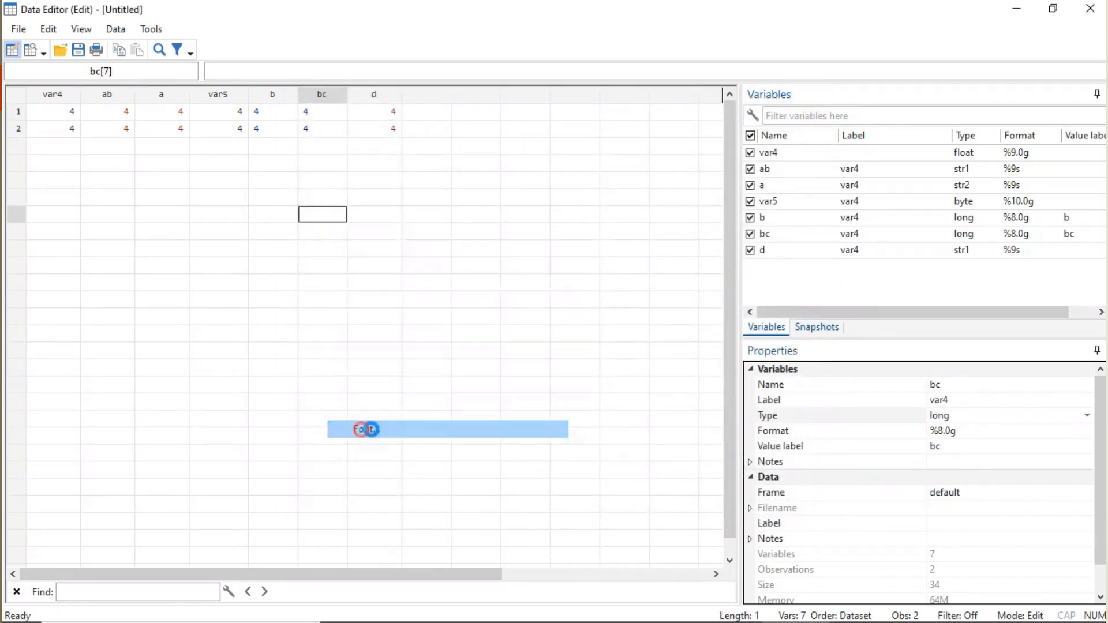
left_click(717, 130)
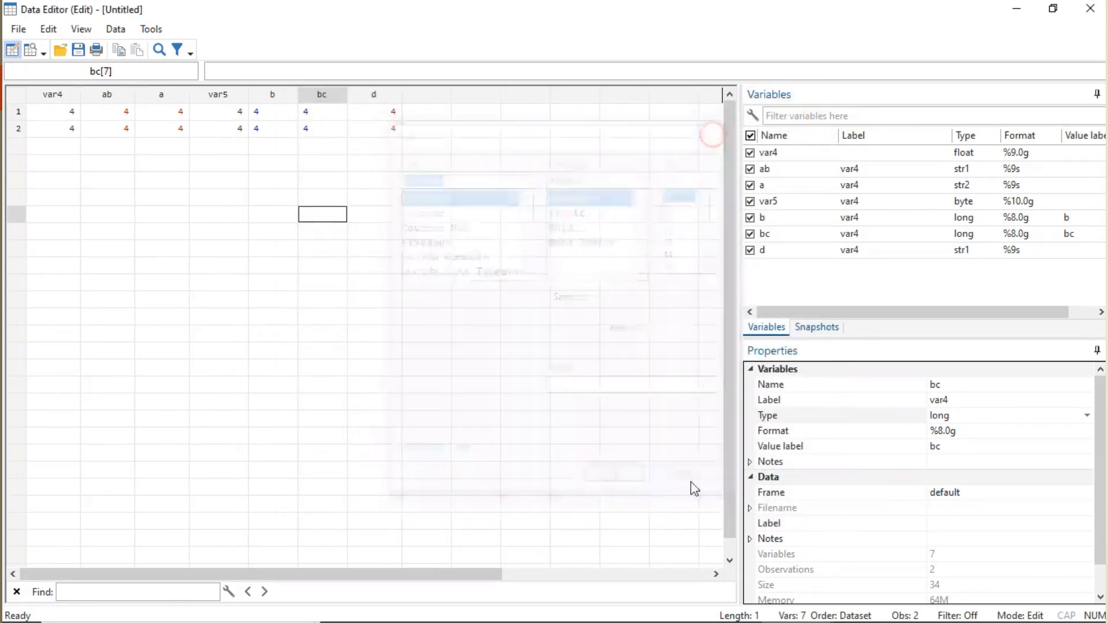